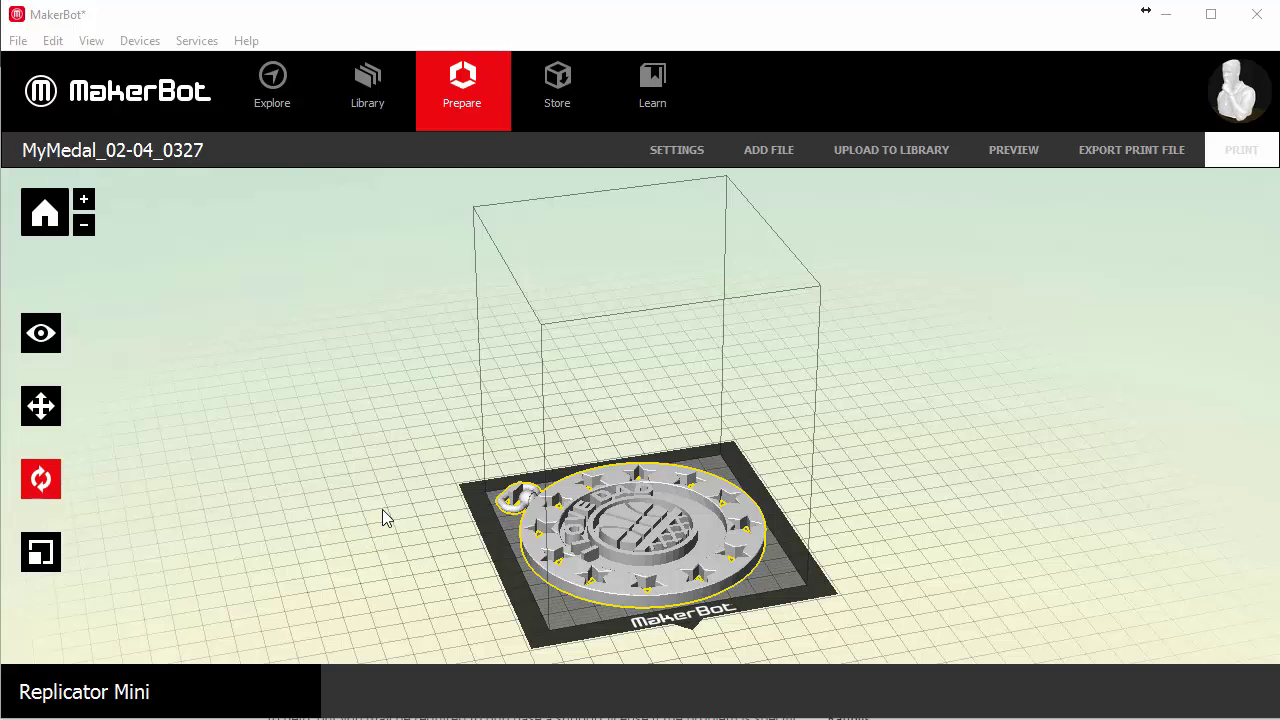
View the medal on the build plate from the top, side and front
{"action": "left_click", "coordinate": [44, 335]}
{"action": "left_click", "coordinate": [44, 335]}
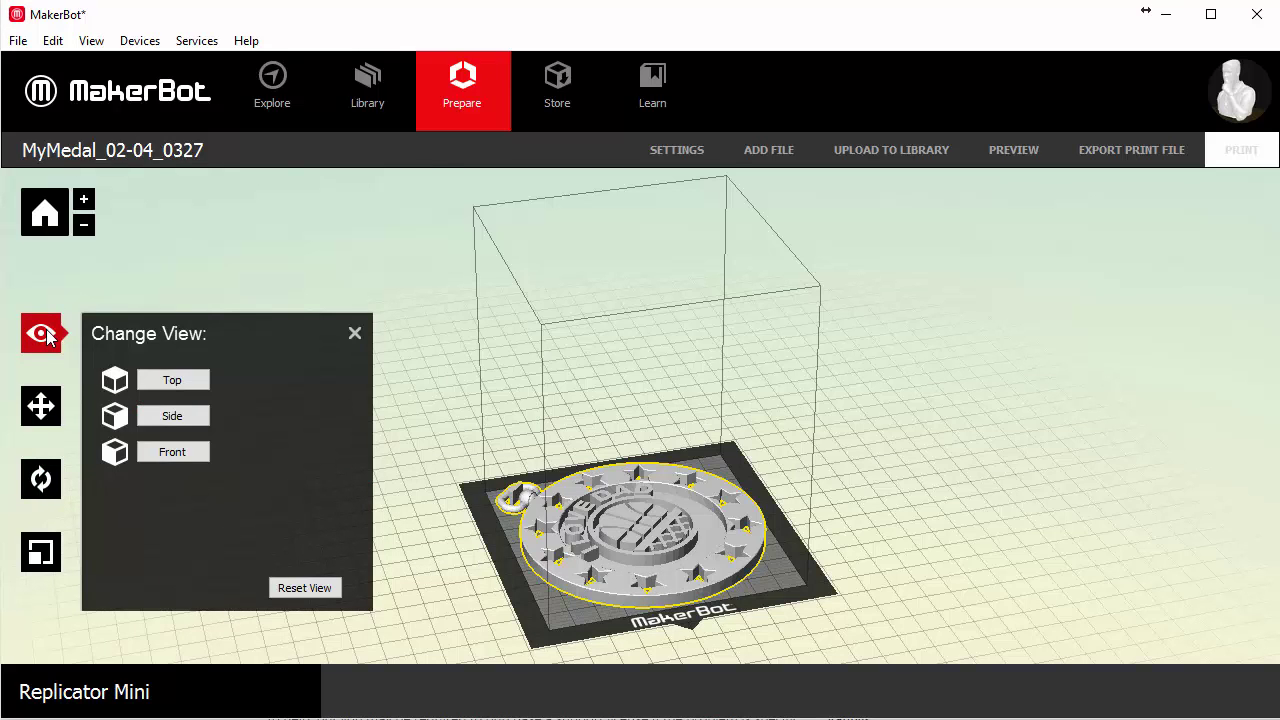
{"action": "left_click", "coordinate": [184, 383]}
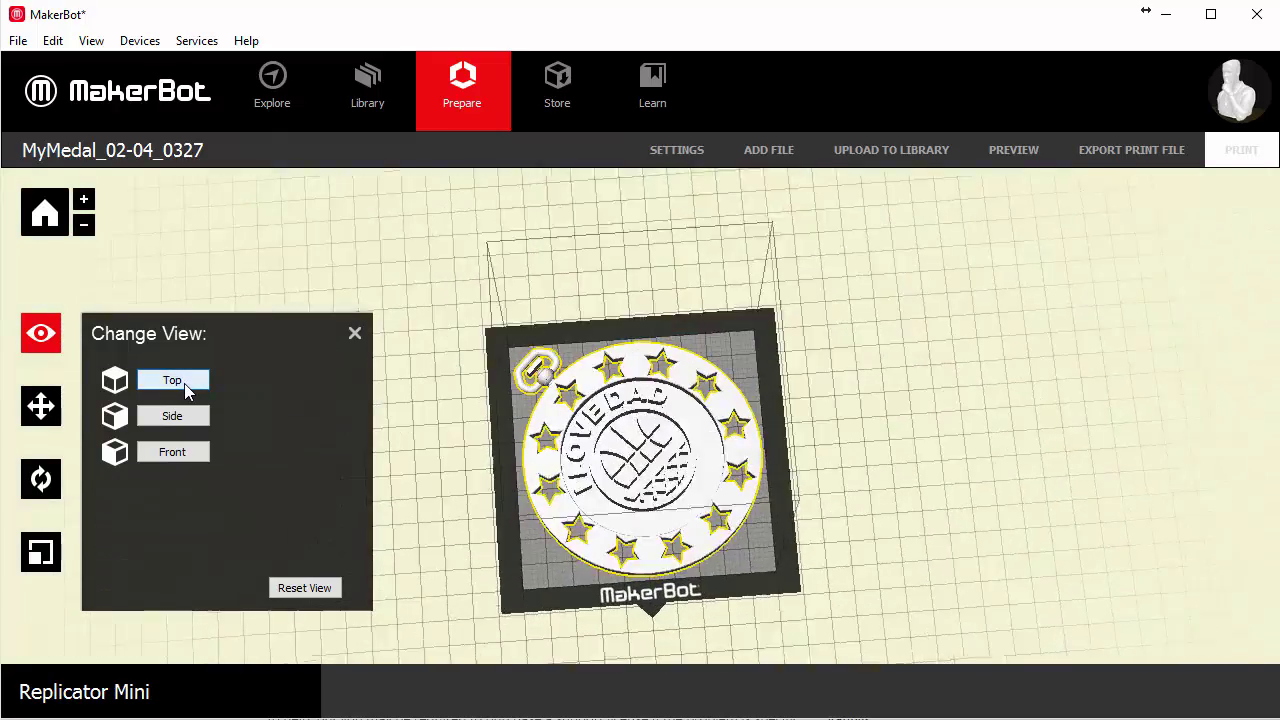
{"action": "left_click", "coordinate": [188, 422]}
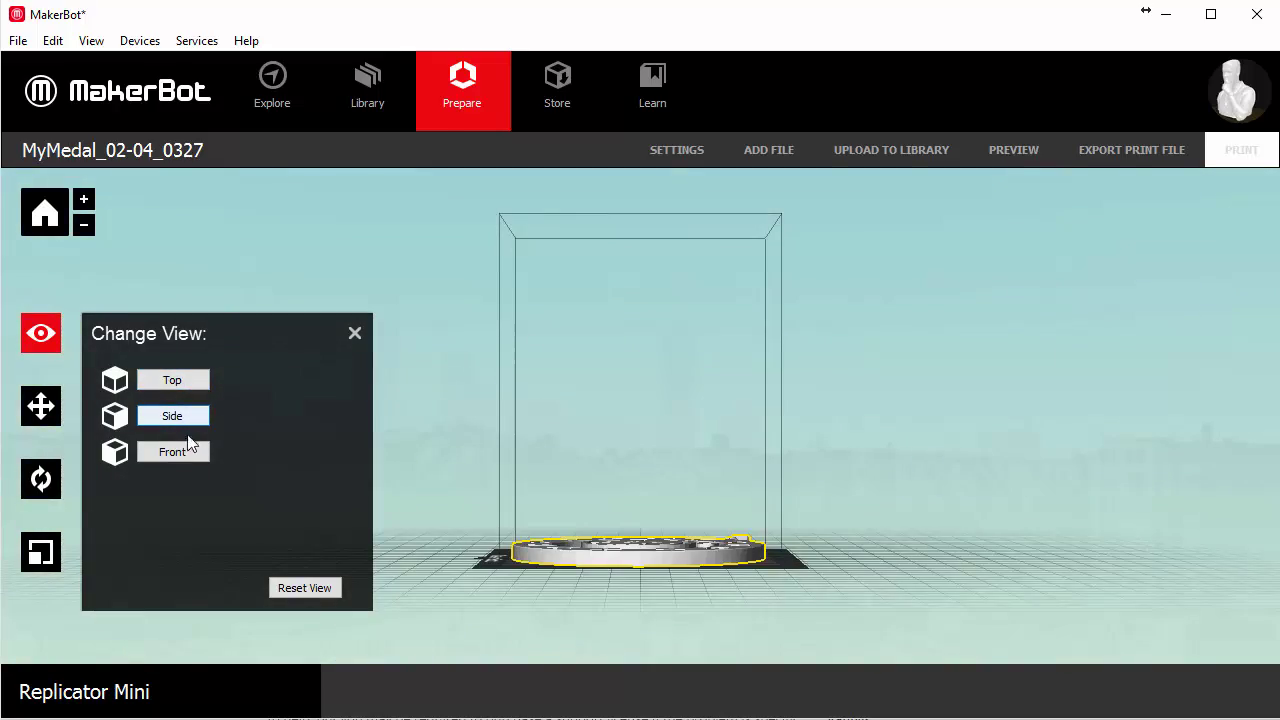
{"action": "left_click", "coordinate": [175, 453]}
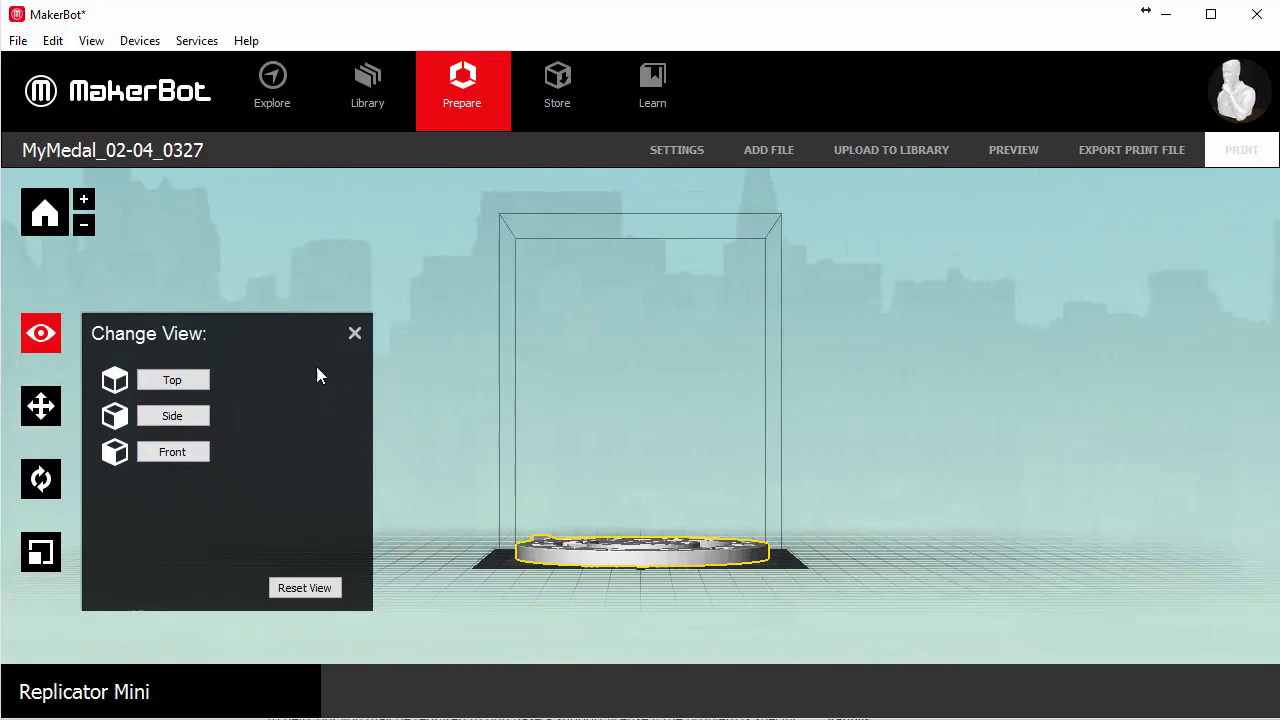
{"action": "left_click", "coordinate": [355, 334]}
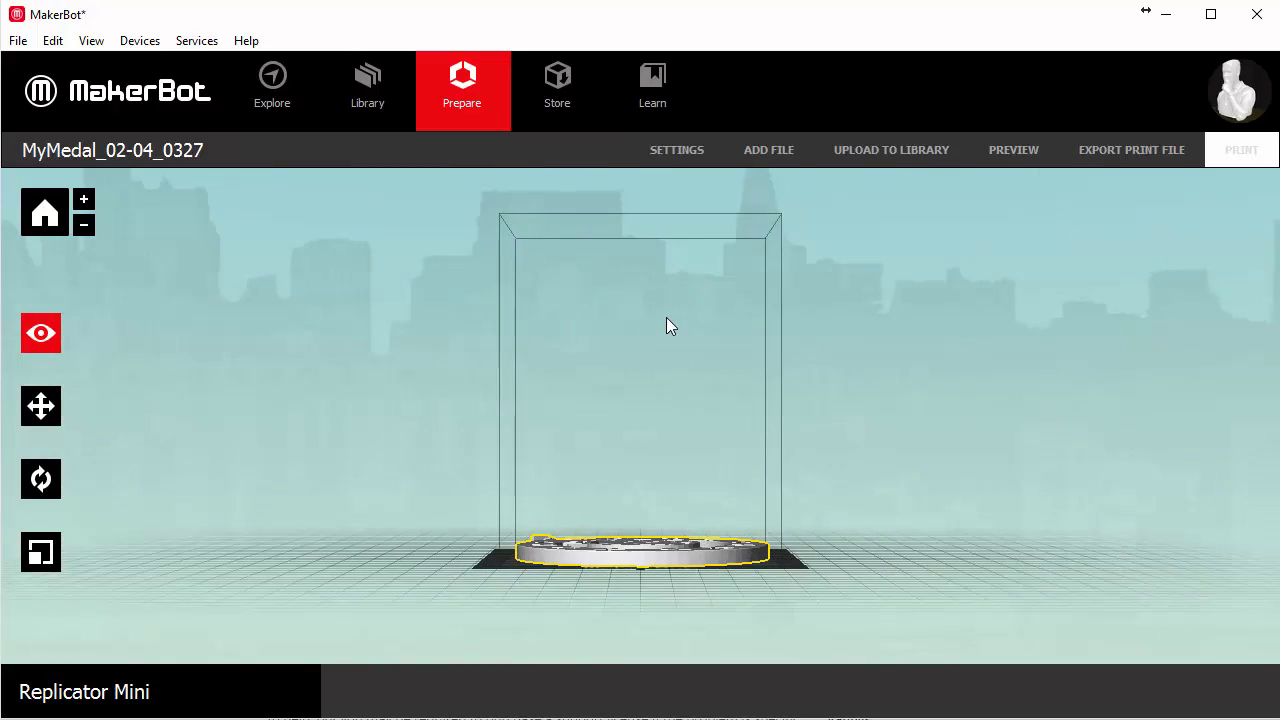
Orbit around the build volume, restore the default view, and zoom in and out on the medal
{"action": "left_click_drag", "start_coordinate": [666, 317], "coordinate": [706, 476]}
{"action": "left_click", "coordinate": [43, 216]}
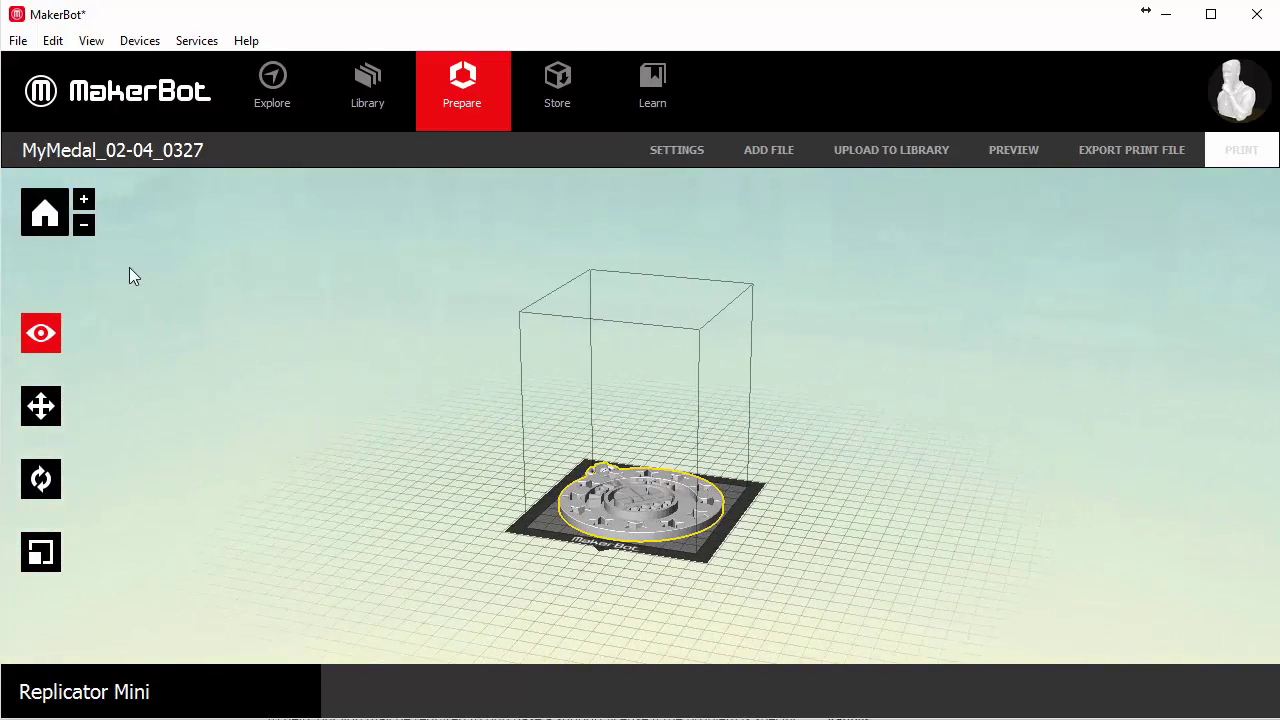
{"action": "left_click", "coordinate": [84, 202]}
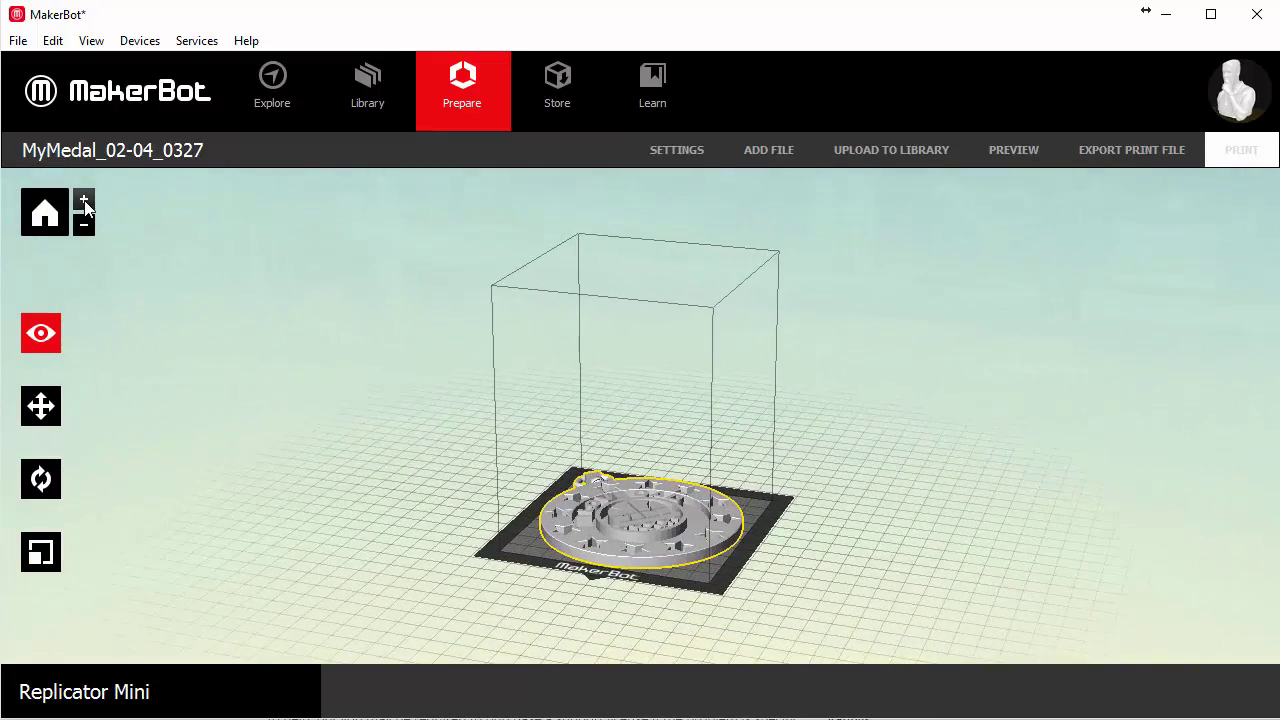
{"action": "left_click", "coordinate": [84, 202]}
{"action": "left_click", "coordinate": [84, 226]}
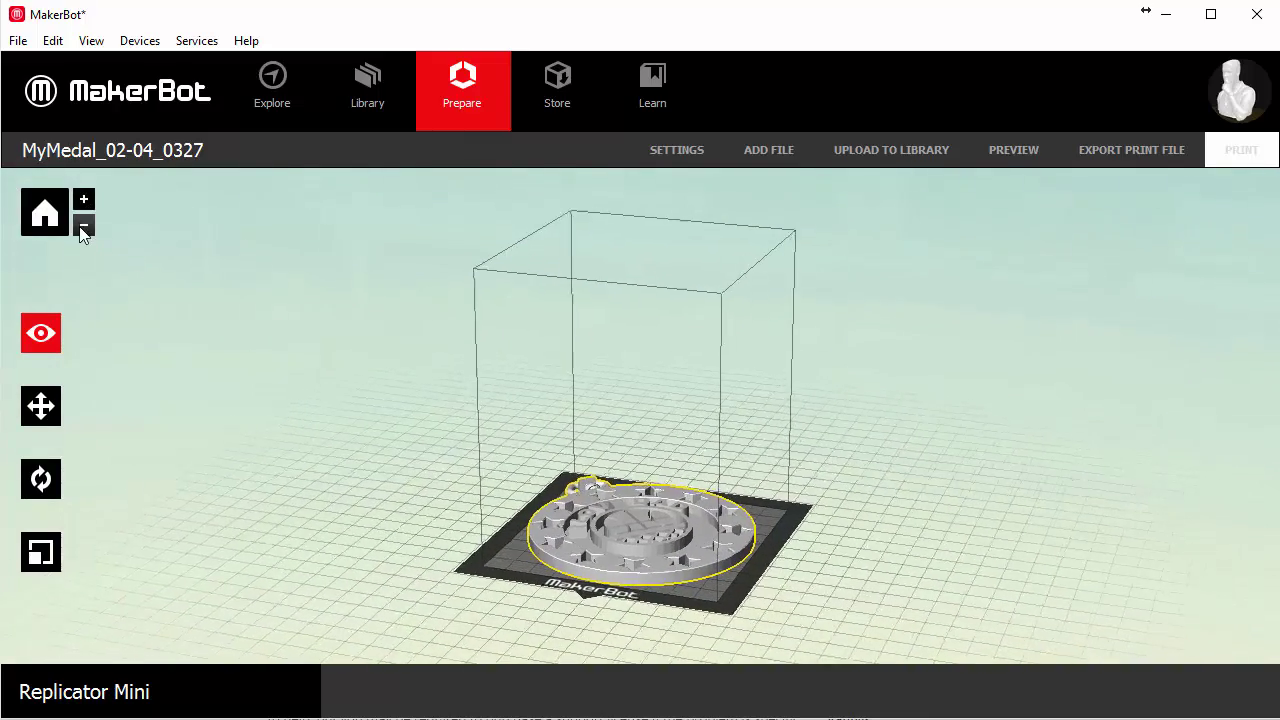
{"action": "left_click", "coordinate": [82, 227]}
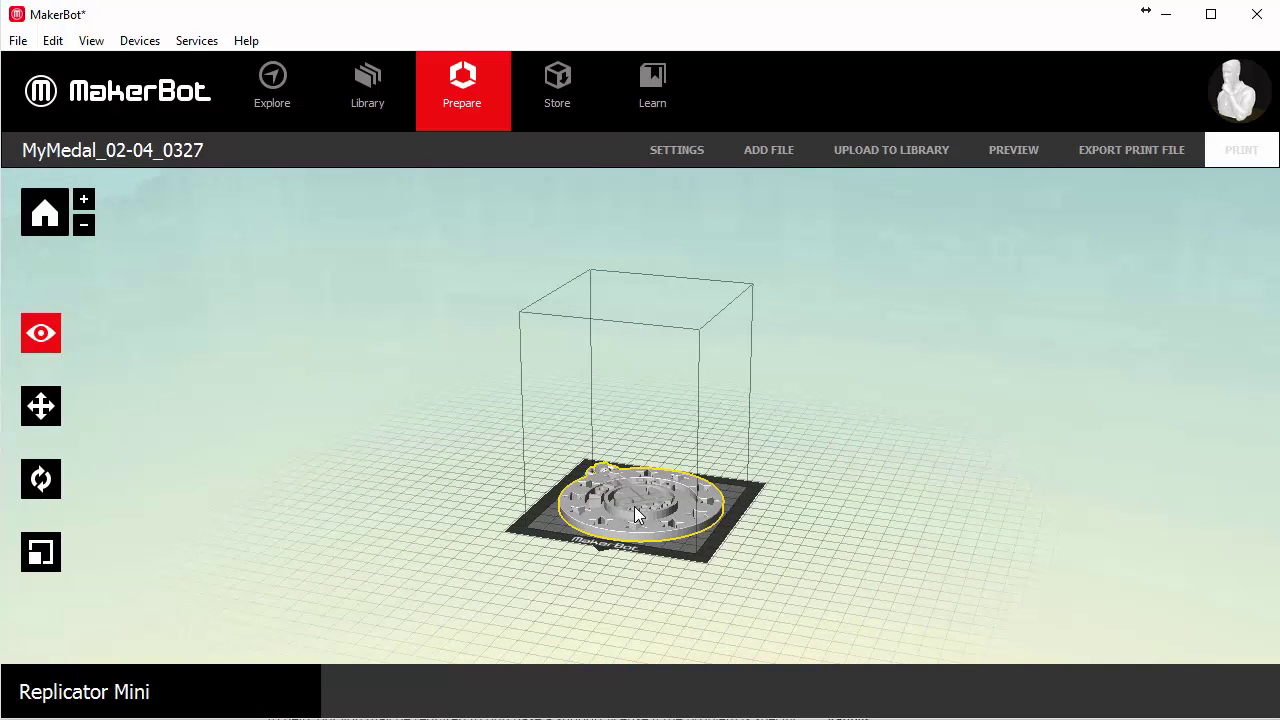
{"action": "scroll", "coordinate": [634, 506], "scroll_direction": "up", "scroll_amount": 3}
{"action": "scroll", "coordinate": [637, 563], "scroll_direction": "down", "scroll_amount": 3}
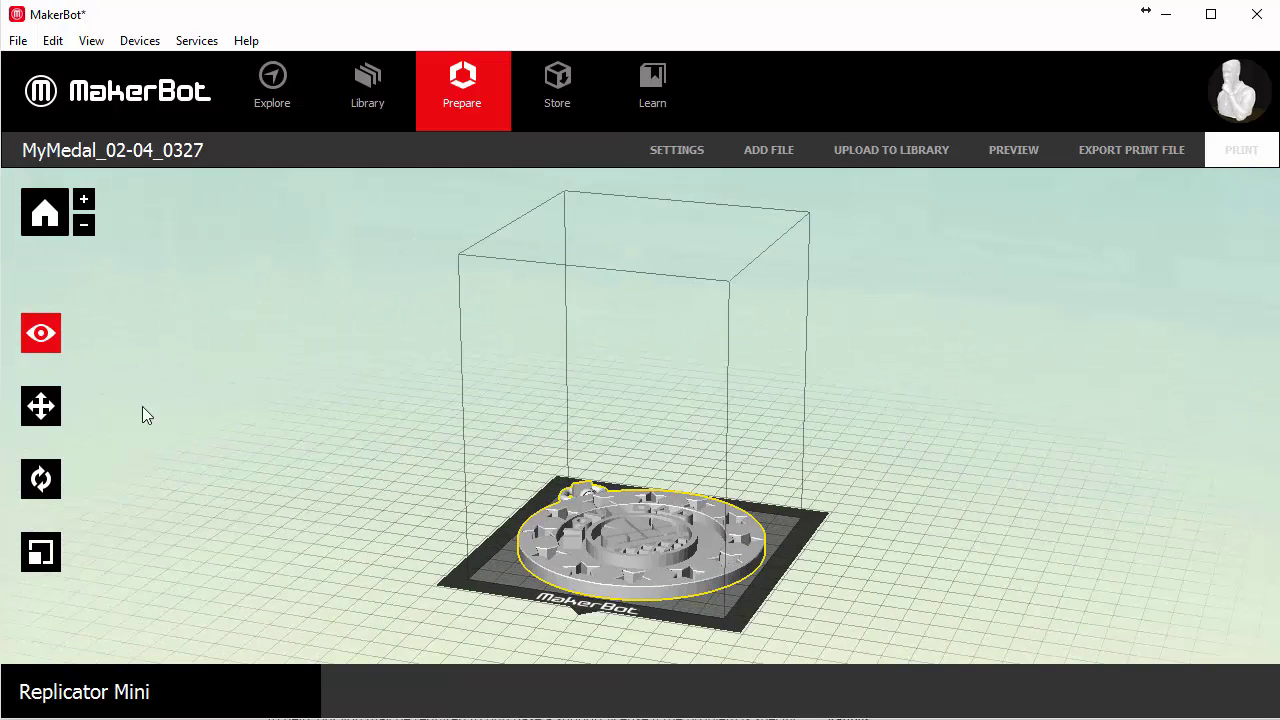
Place the medal centered on the platform, and reset its position to the original coordinates
{"action": "left_click", "coordinate": [44, 408]}
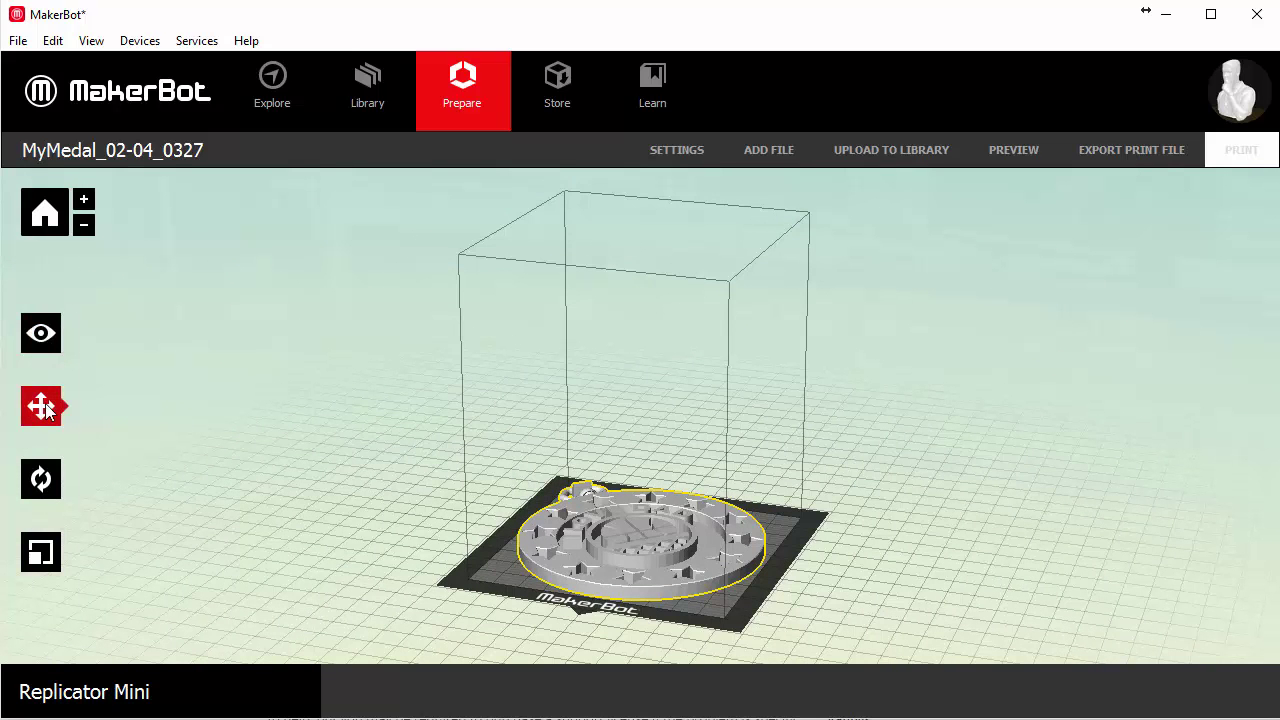
{"action": "left_click", "coordinate": [44, 408]}
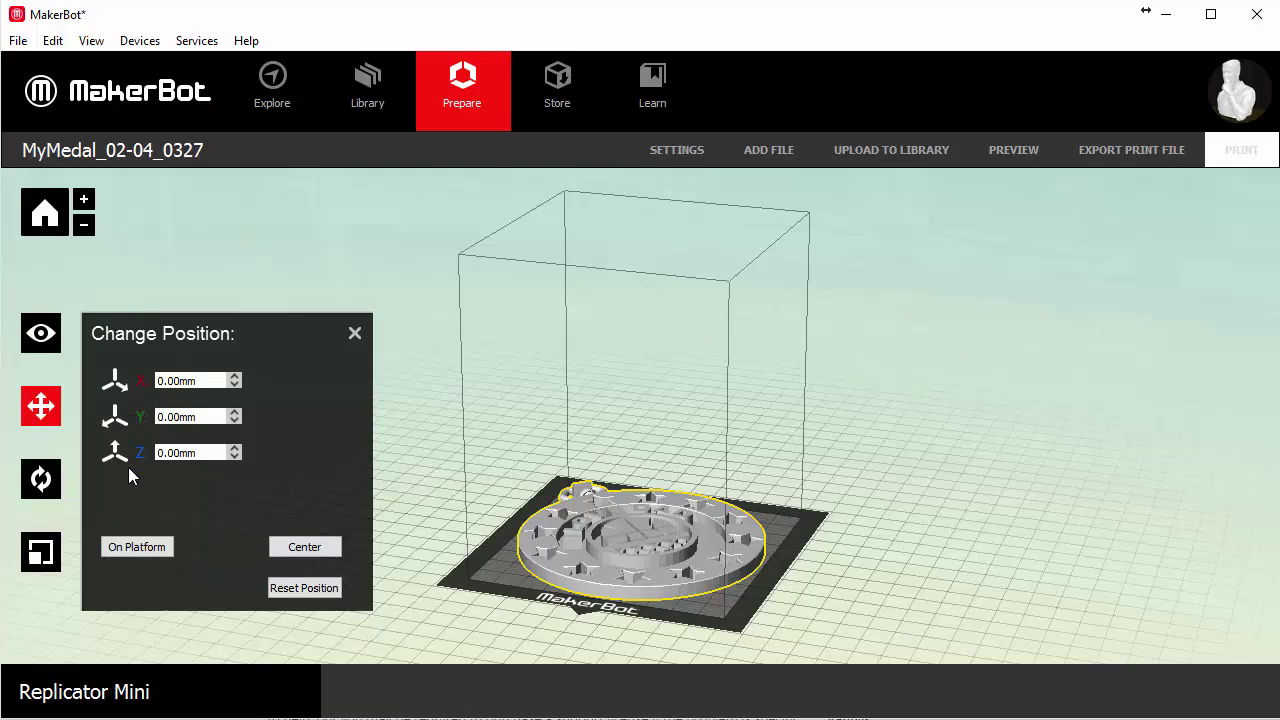
{"action": "left_click", "coordinate": [150, 551]}
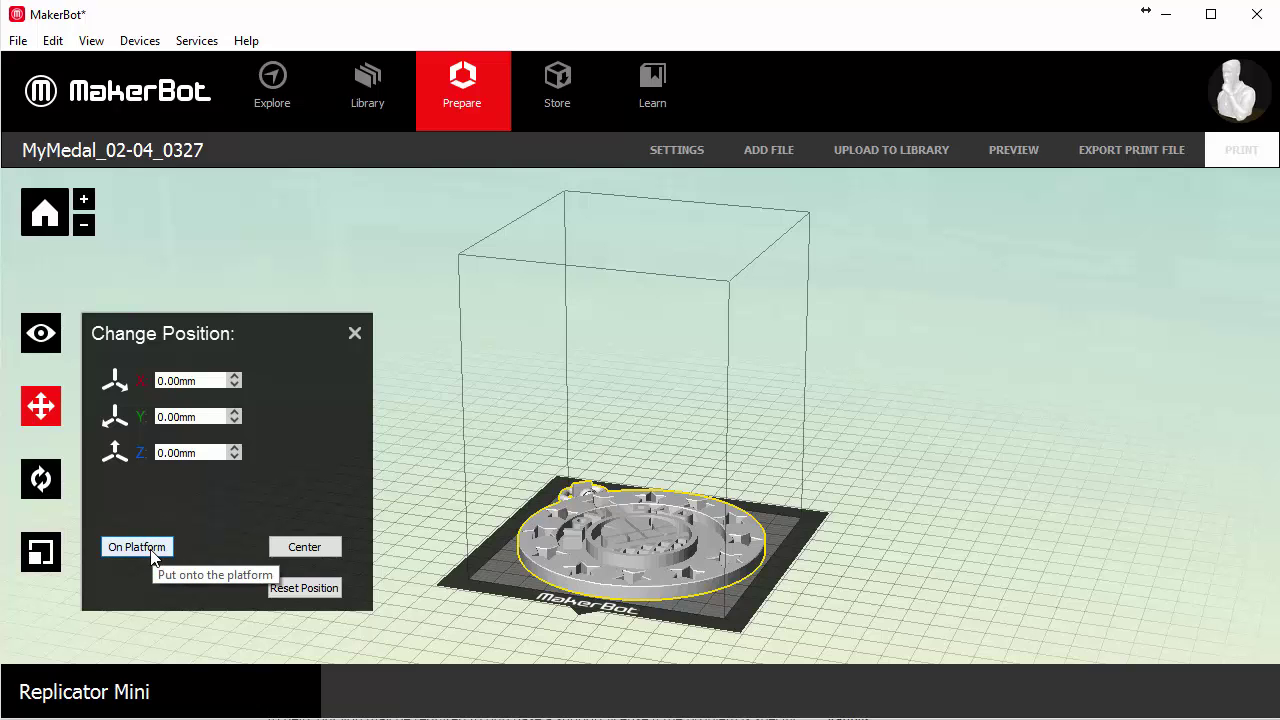
{"action": "left_click", "coordinate": [293, 541]}
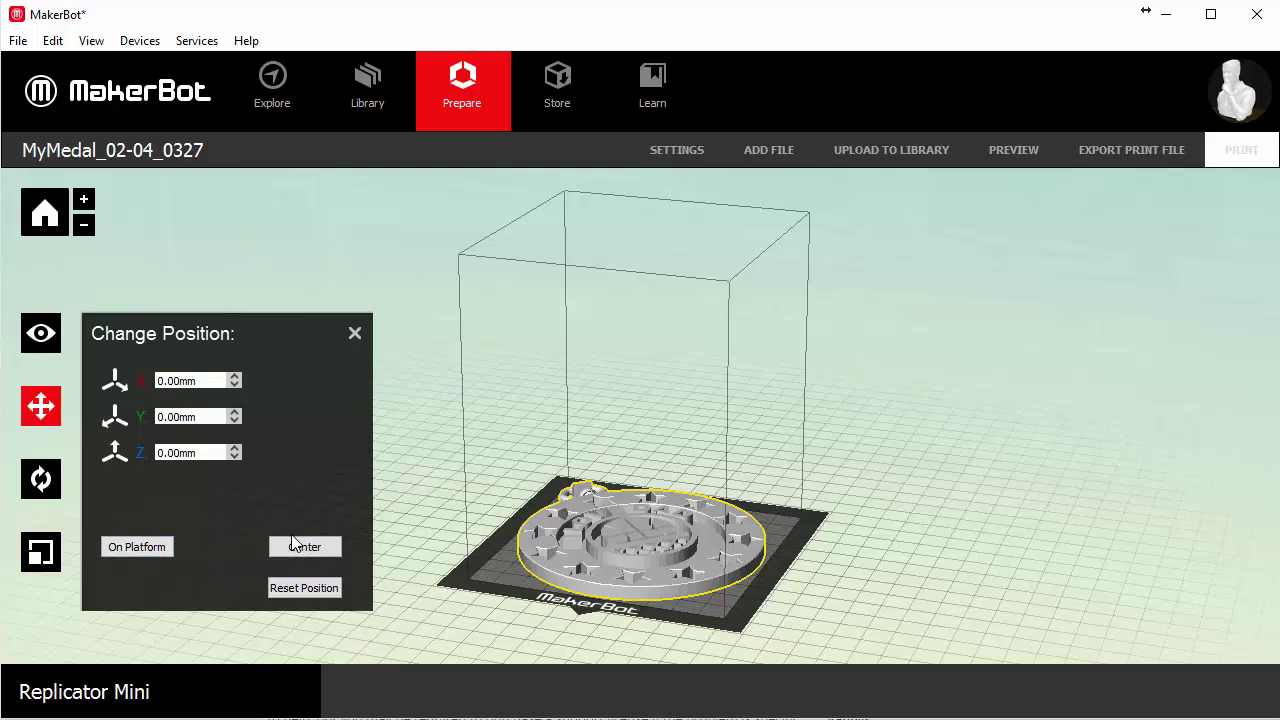
{"action": "left_click", "coordinate": [305, 589]}
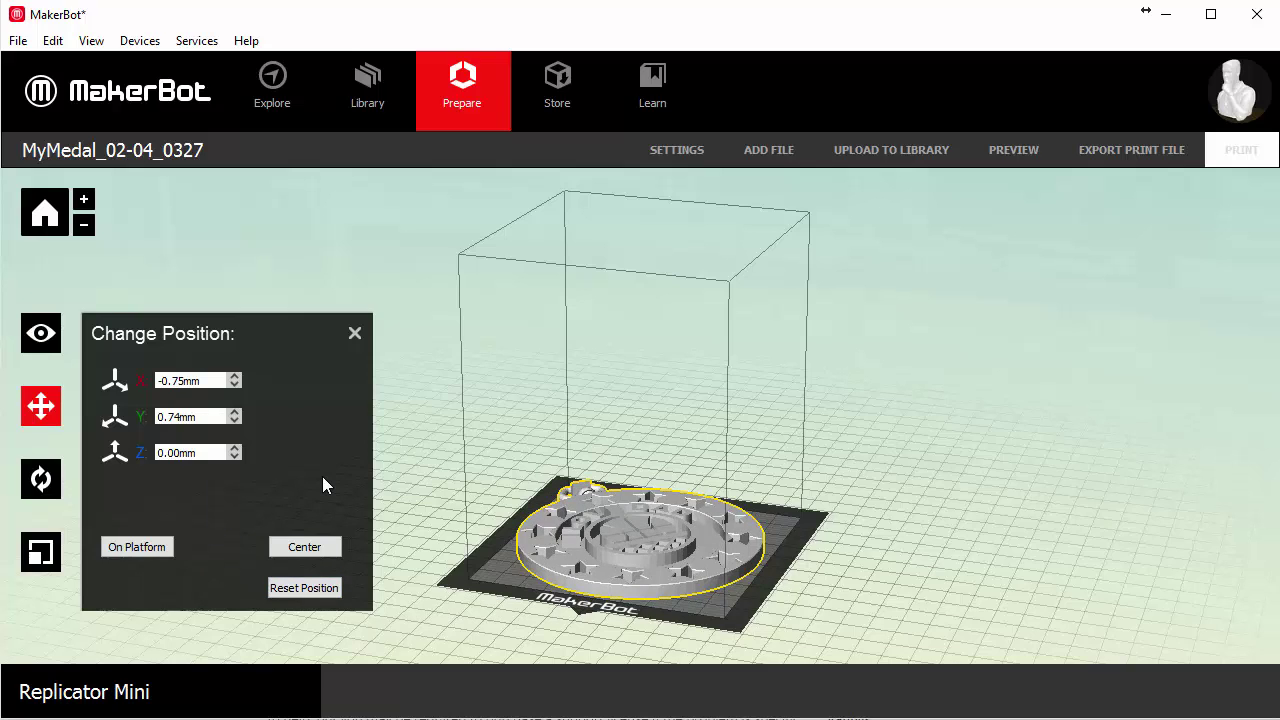
Set the medal's position to X 2.25 mm and Y 3.74 mm
{"action": "left_click", "coordinate": [235, 379]}
{"action": "left_click", "coordinate": [235, 379]}
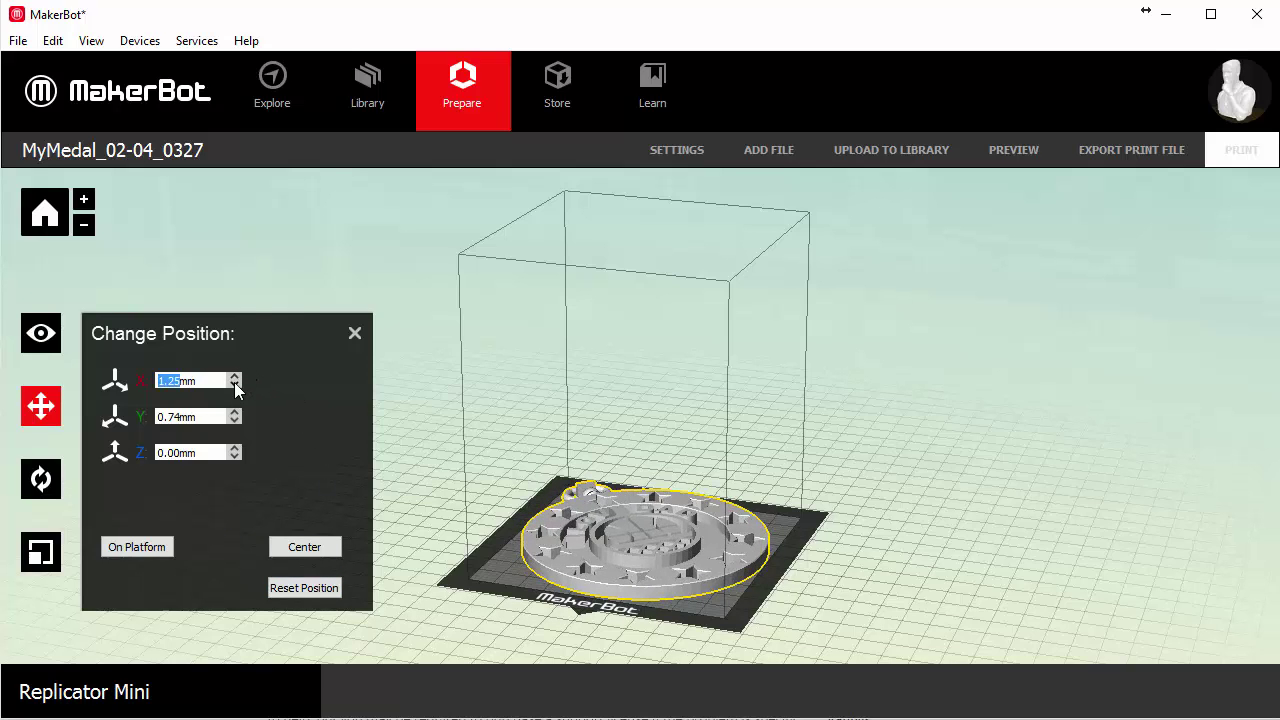
{"action": "left_click", "coordinate": [235, 387]}
{"action": "left_click", "coordinate": [235, 387]}
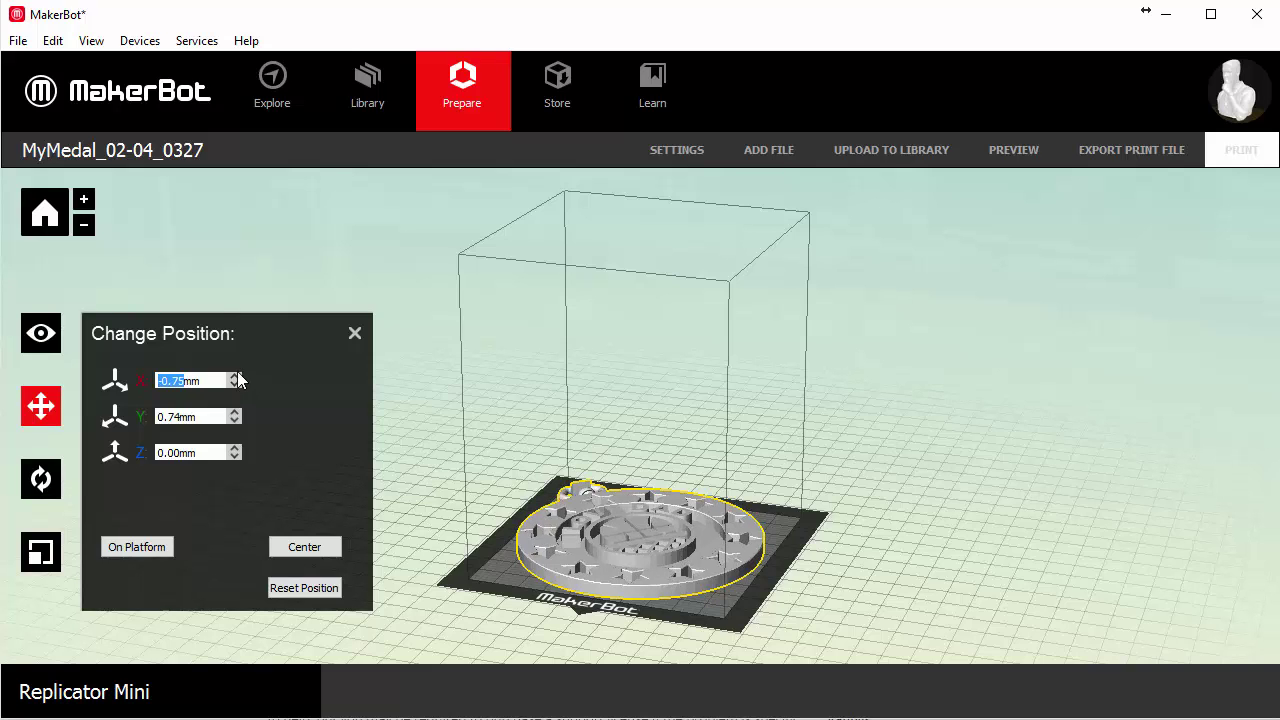
{"action": "left_click", "coordinate": [235, 377]}
{"action": "left_click", "coordinate": [235, 377]}
{"action": "left_click", "coordinate": [235, 377]}
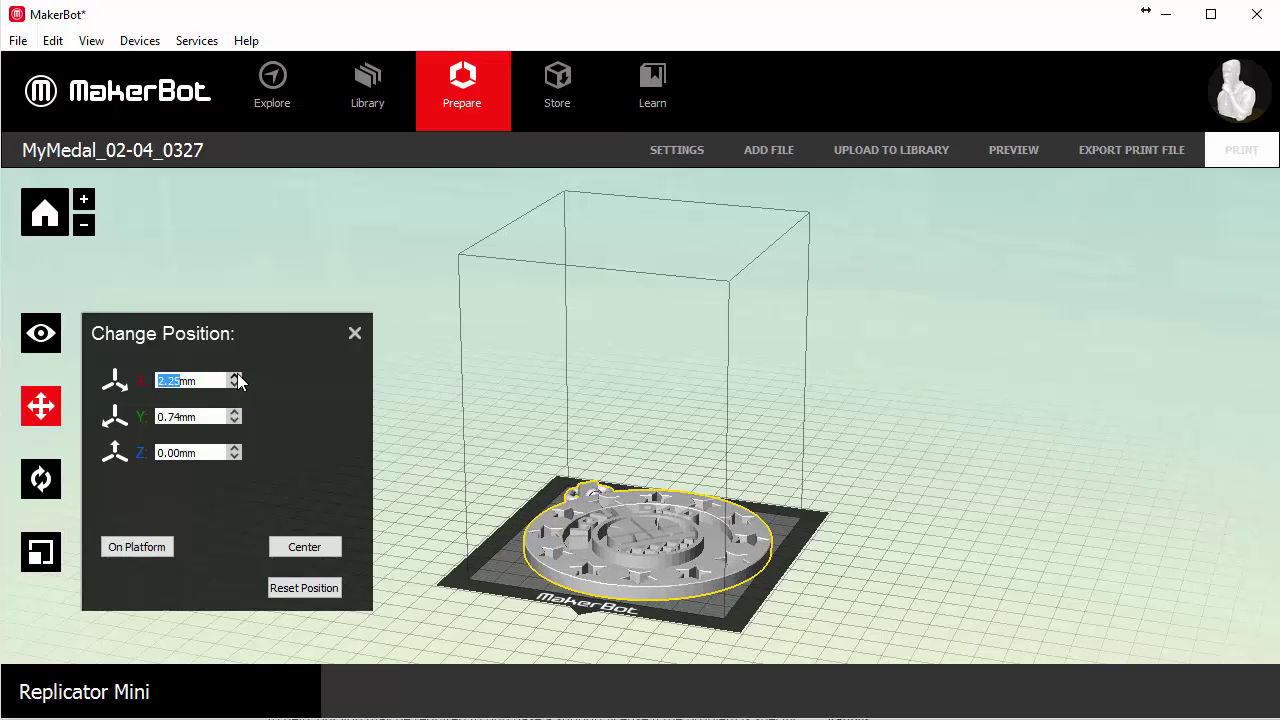
{"action": "left_click", "coordinate": [235, 411]}
{"action": "left_click", "coordinate": [235, 411]}
{"action": "left_click", "coordinate": [235, 411]}
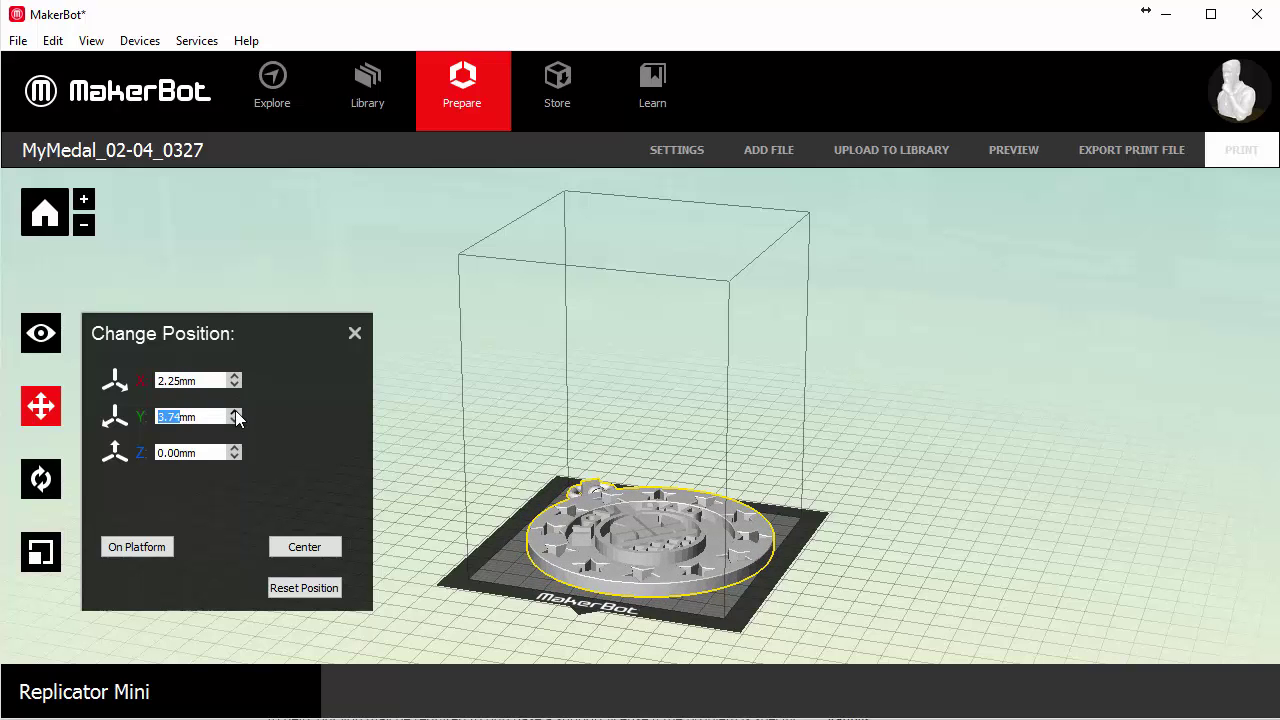
Raise the medal to Z 13 mm and move it freehand to about X 6.43 mm, Y 14.81 mm
{"action": "left_click", "coordinate": [235, 449]}
{"action": "left_click", "coordinate": [235, 449]}
{"action": "left_click", "coordinate": [235, 449]}
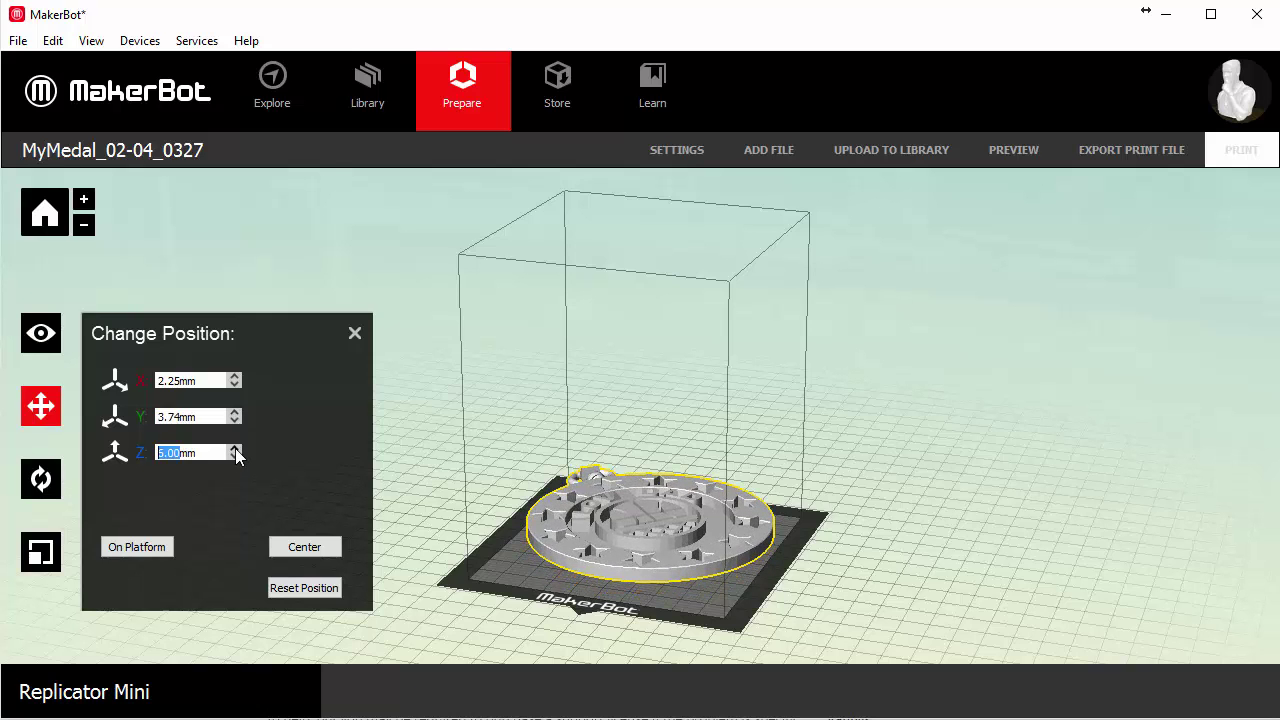
{"action": "left_click", "coordinate": [235, 449]}
{"action": "left_click", "coordinate": [235, 449]}
{"action": "left_click_drag", "start_coordinate": [470, 440], "coordinate": [505, 425]}
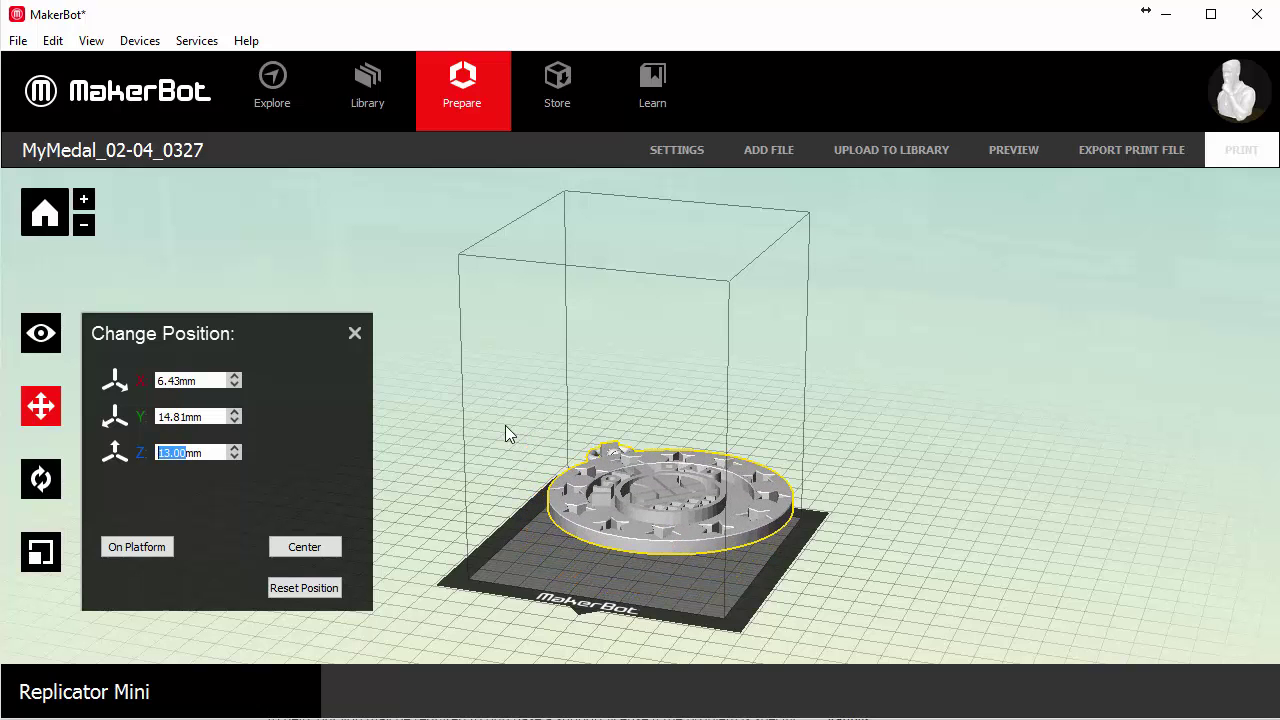
Put the medal back onto the platform, center it, and close the position settings
{"action": "left_click", "coordinate": [150, 548]}
{"action": "left_click", "coordinate": [304, 547]}
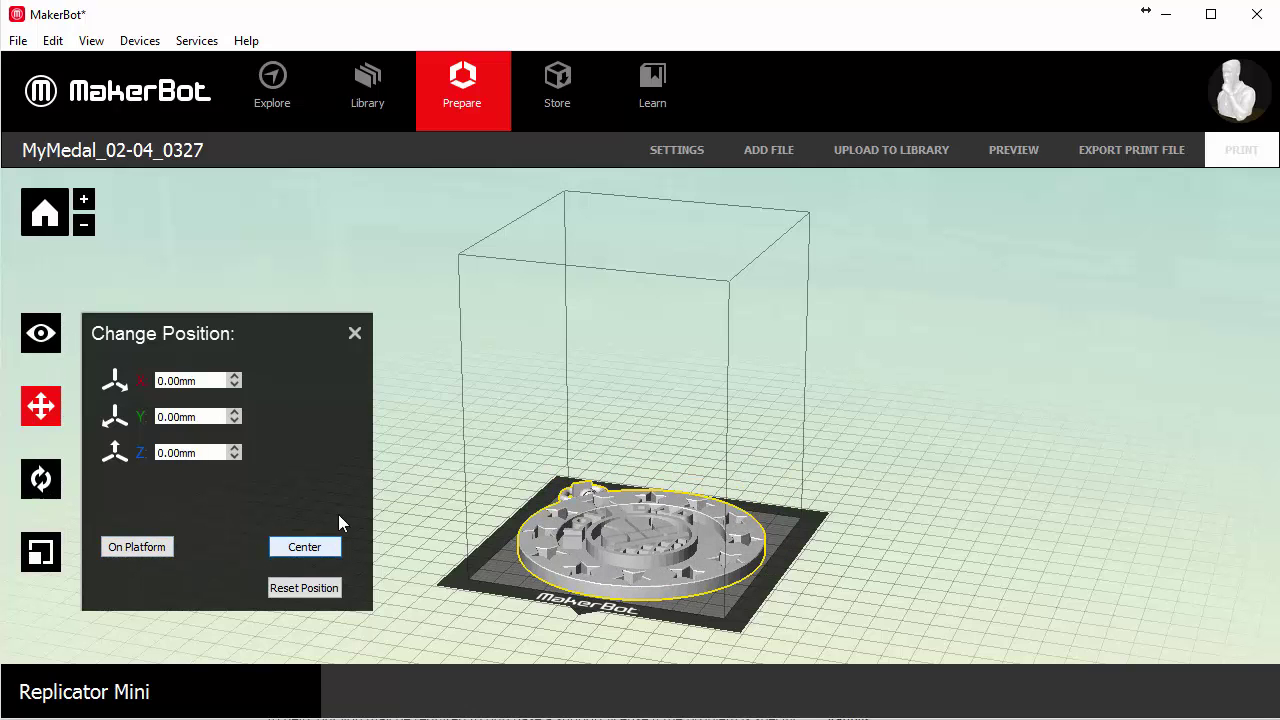
{"action": "left_click", "coordinate": [355, 333]}
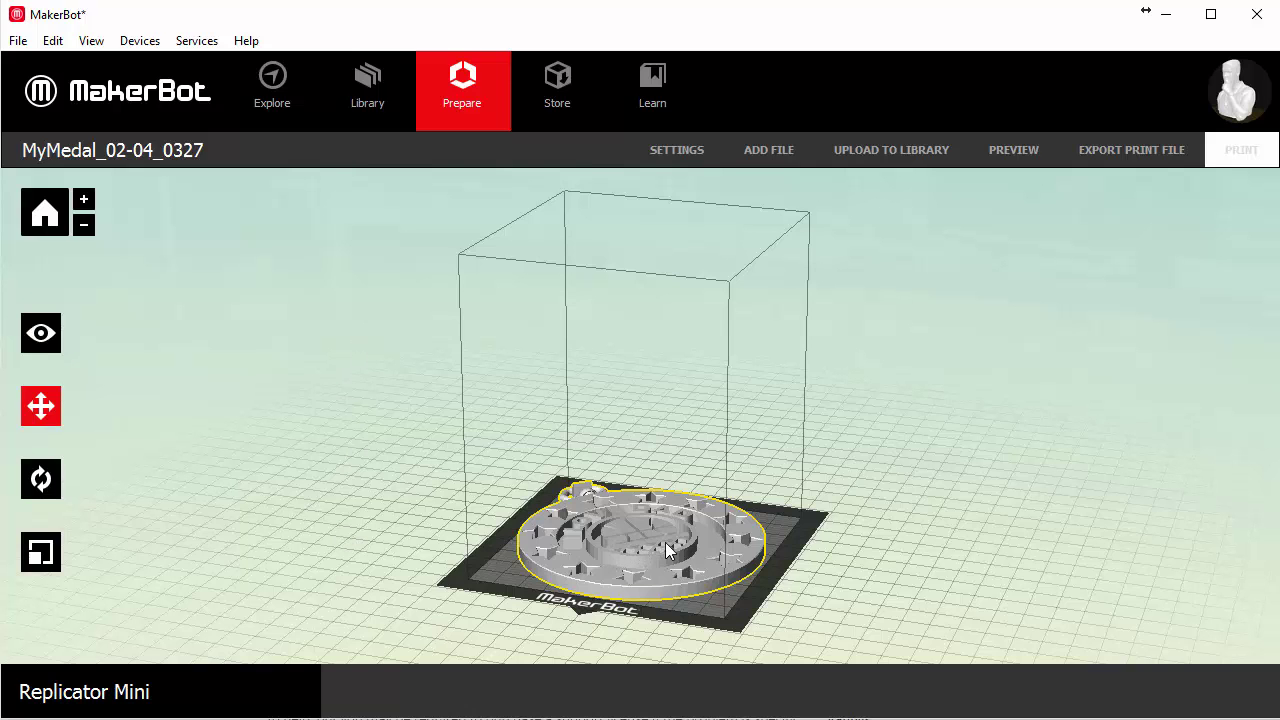
Shift the medal freehand to about X -1.39 mm, Y -0.65 mm, and center it on the platform again
{"action": "mouse_move", "coordinate": [665, 545]}
{"action": "left_mouse_down"}
{"action": "mouse_move", "coordinate": [608, 543]}
{"action": "mouse_move", "coordinate": [653, 542]}
{"action": "mouse_move", "coordinate": [635, 548]}
{"action": "mouse_move", "coordinate": [642, 565]}
{"action": "mouse_move", "coordinate": [667, 555]}
{"action": "left_mouse_up"}
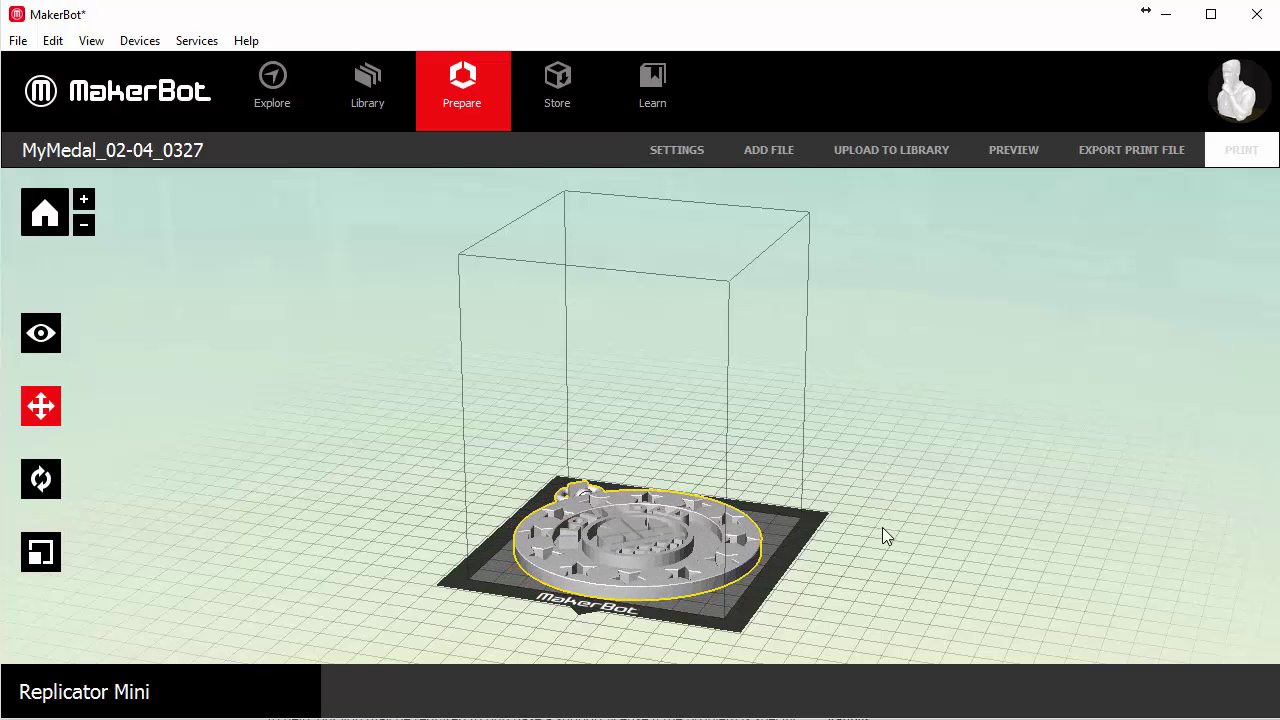
{"action": "left_click_drag", "start_coordinate": [795, 476], "coordinate": [543, 487]}
{"action": "left_click", "coordinate": [41, 406]}
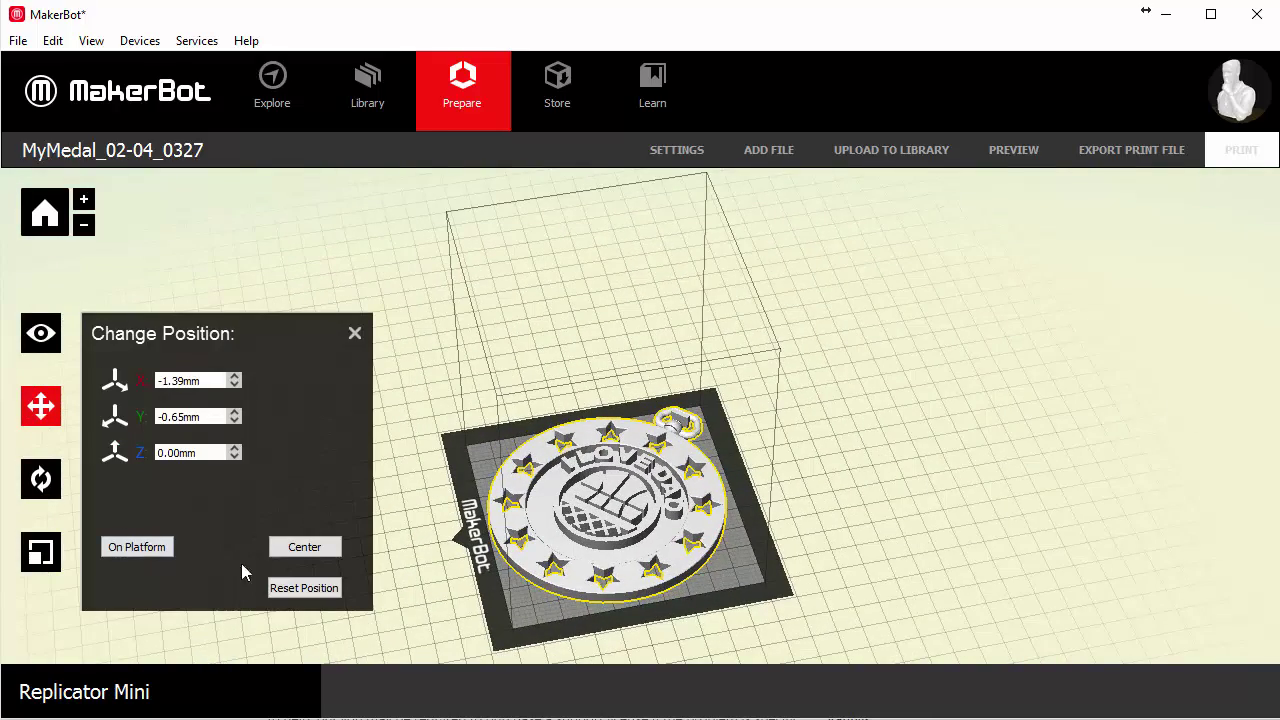
{"action": "left_click", "coordinate": [301, 550]}
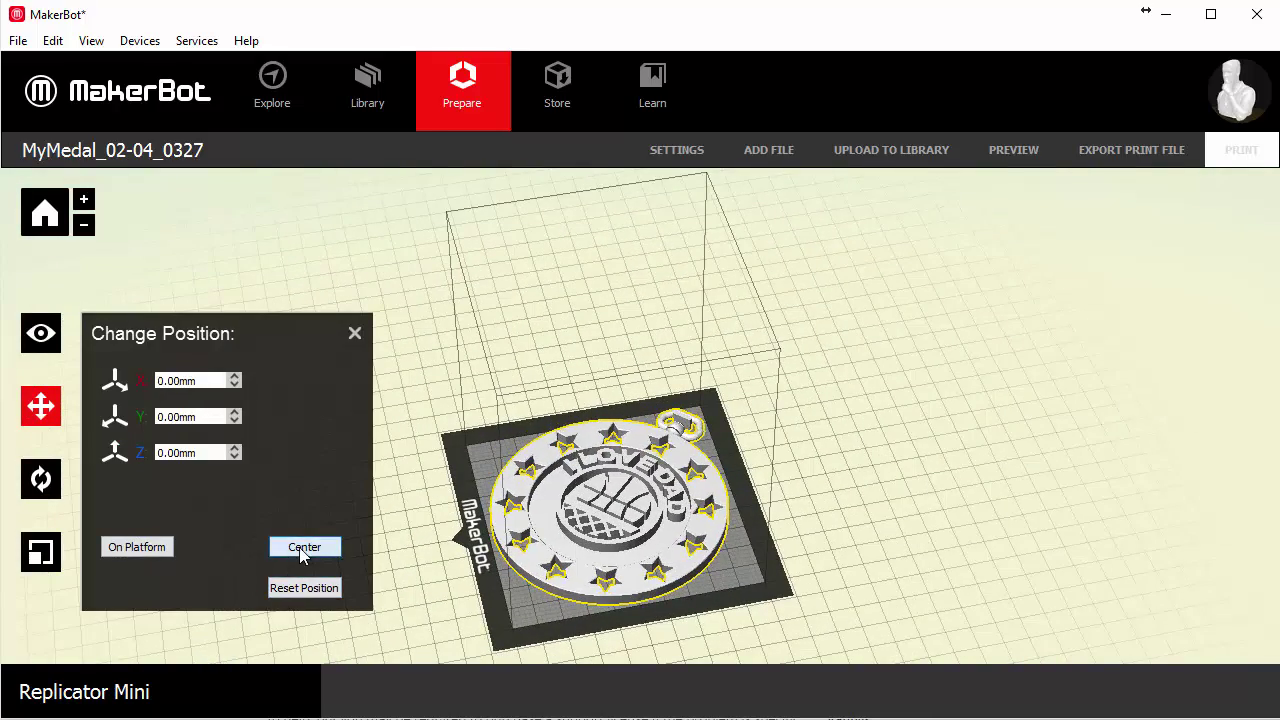
{"action": "left_click", "coordinate": [355, 334]}
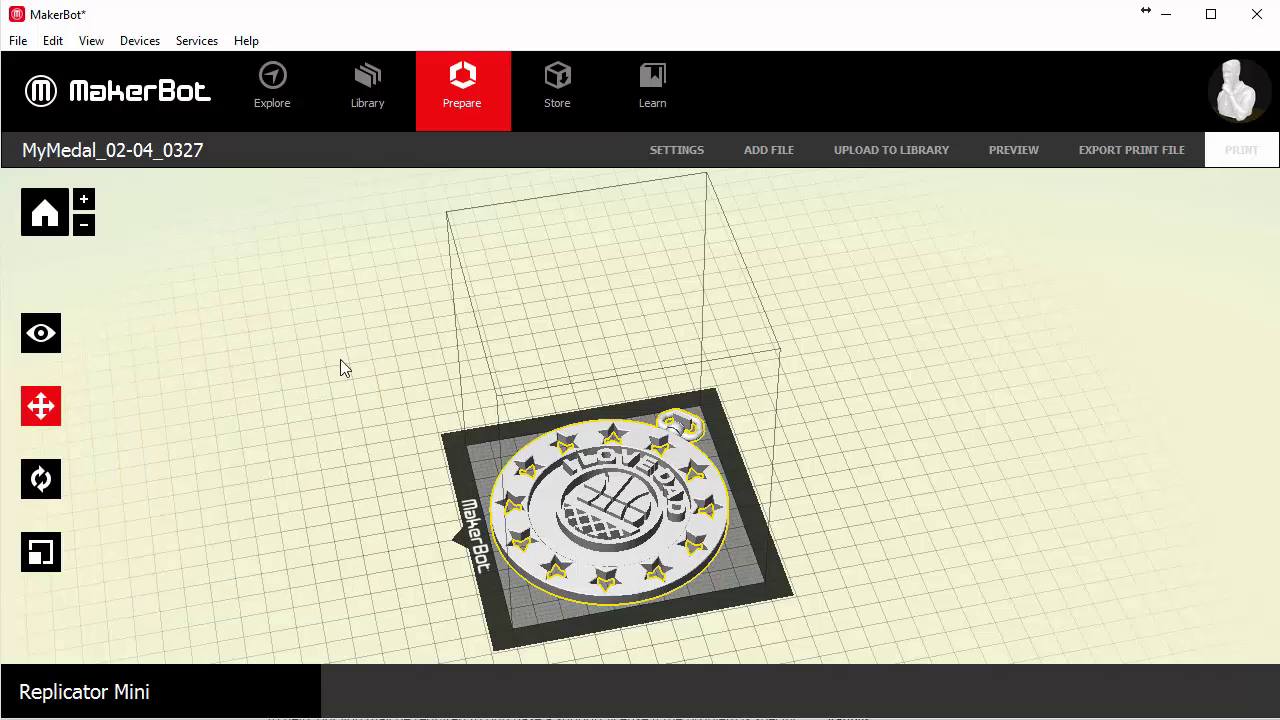
Rotate the medal +90° about the X axis and turn it back by -90°
{"action": "left_click", "coordinate": [43, 481]}
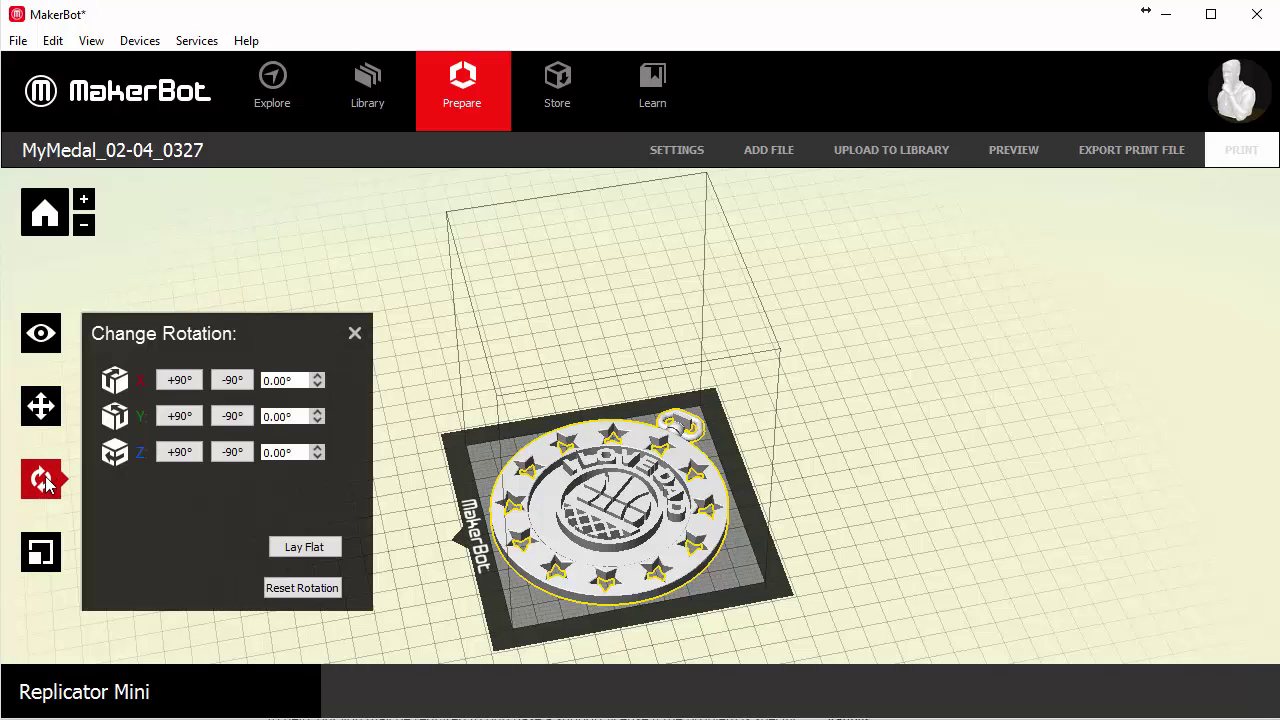
{"action": "left_click", "coordinate": [178, 382]}
{"action": "left_click", "coordinate": [231, 382]}
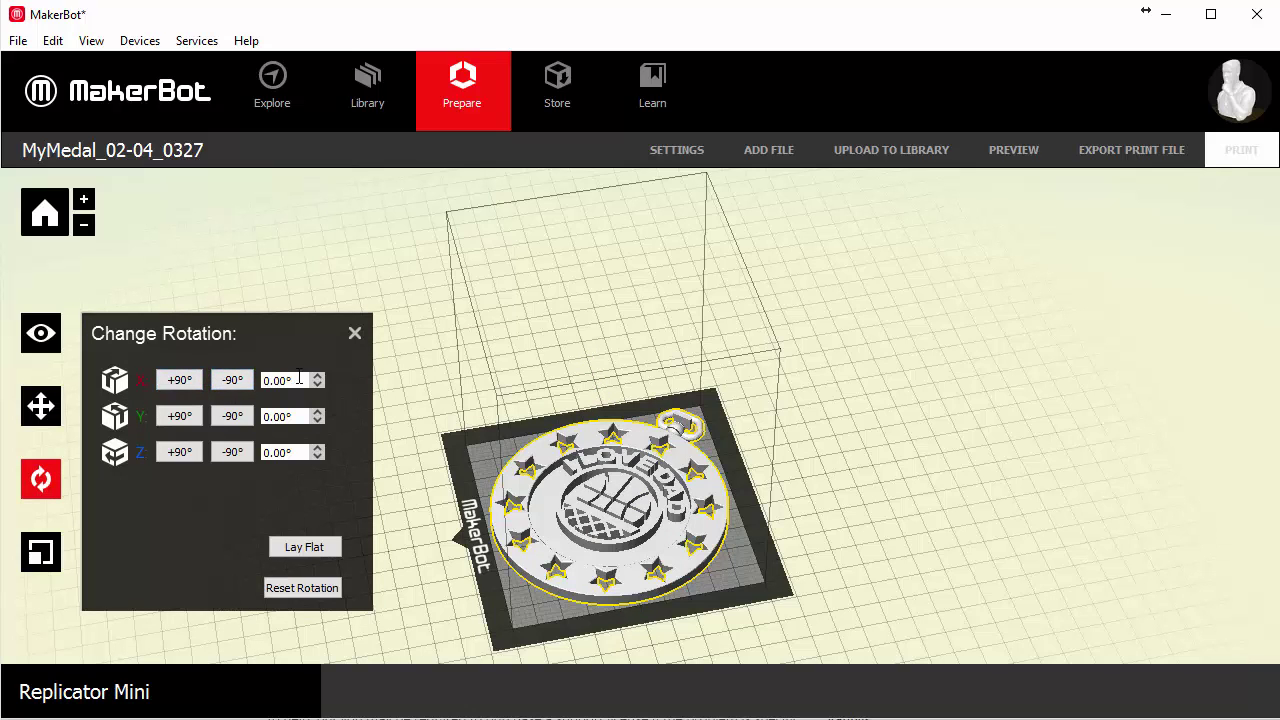
Tilt the medal a few degrees about the Y axis in 1° increments and return its Y rotation to 0°
{"action": "left_click", "coordinate": [318, 412]}
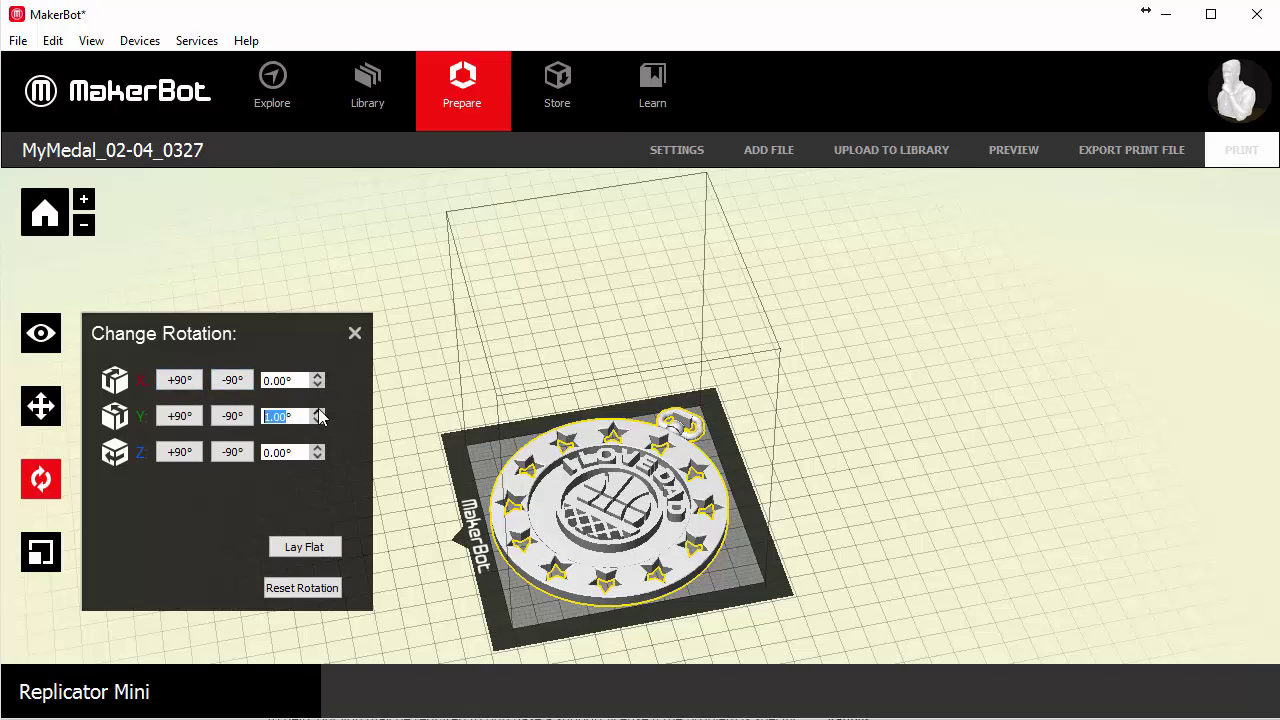
{"action": "left_click", "coordinate": [318, 412]}
{"action": "left_click", "coordinate": [318, 411]}
{"action": "left_click", "coordinate": [318, 411]}
{"action": "left_click", "coordinate": [318, 420]}
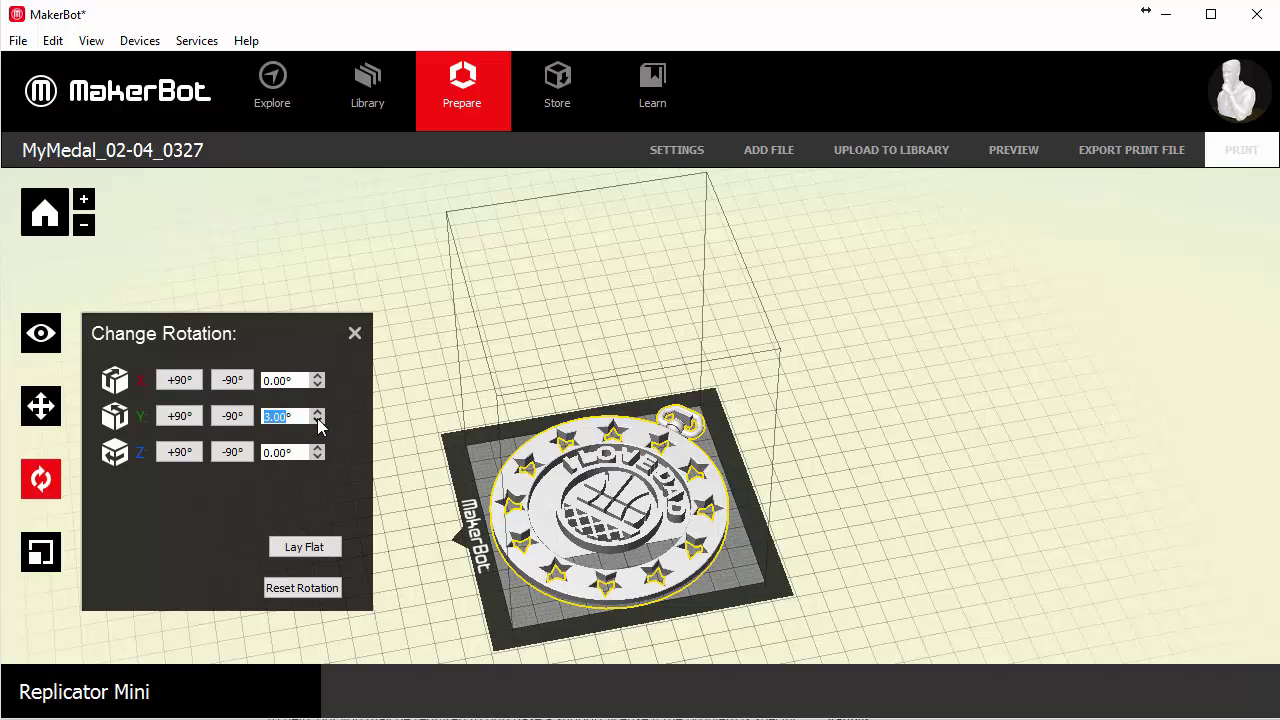
{"action": "left_click", "coordinate": [318, 420]}
{"action": "left_click", "coordinate": [318, 421]}
{"action": "left_click", "coordinate": [318, 421]}
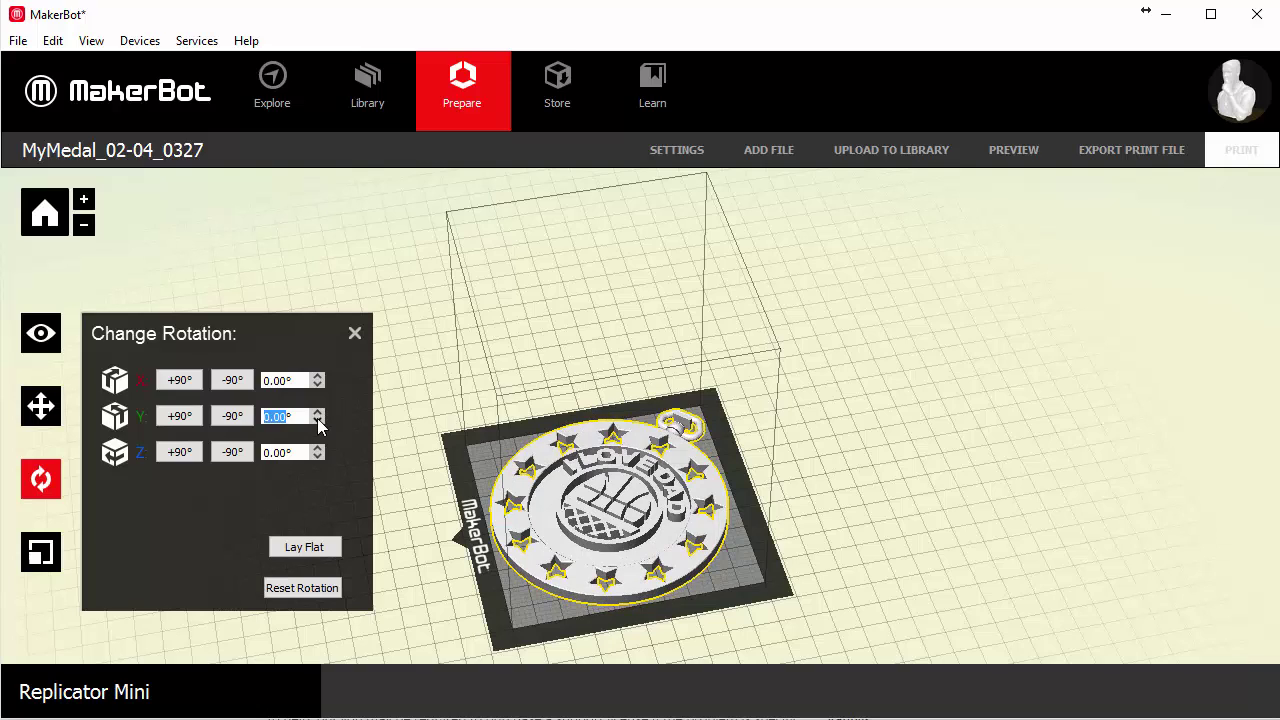
Set the medal's X rotation to 15°, and lay it flat on the platform again
{"action": "left_click", "coordinate": [267, 380]}
{"action": "type", "text": "15"}
{"action": "key", "text": "Return"}
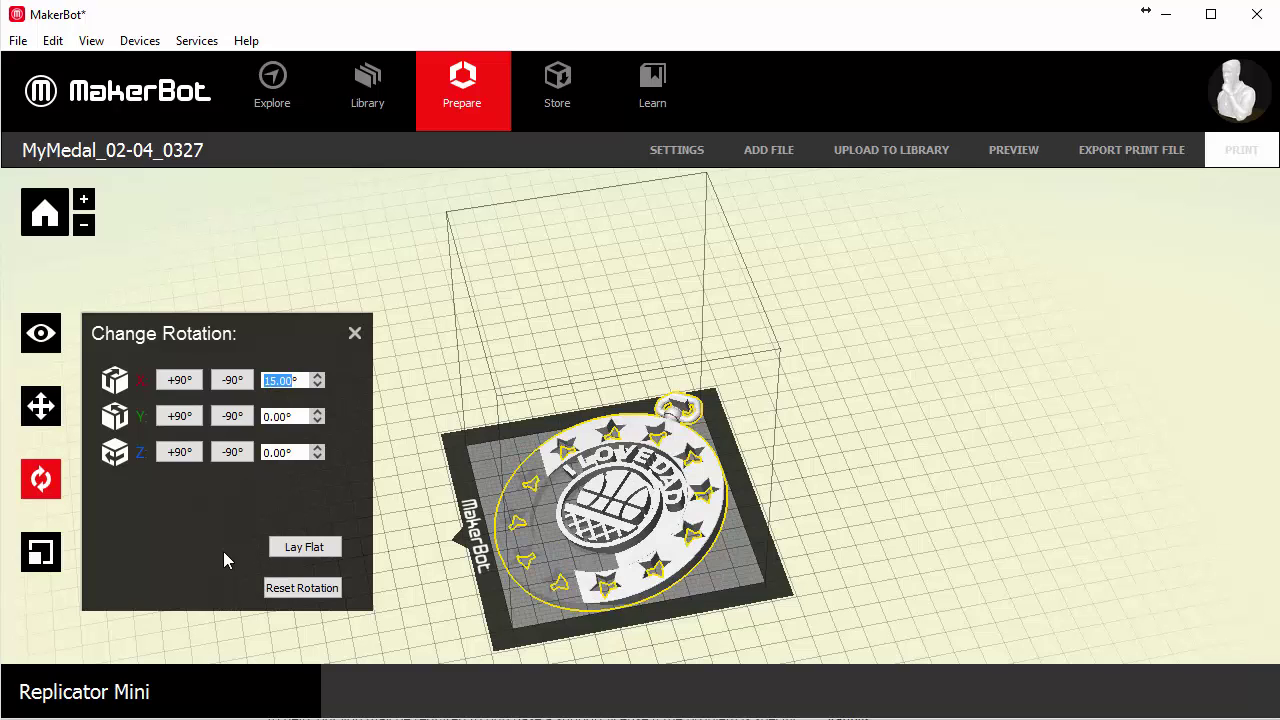
{"action": "left_click", "coordinate": [307, 550]}
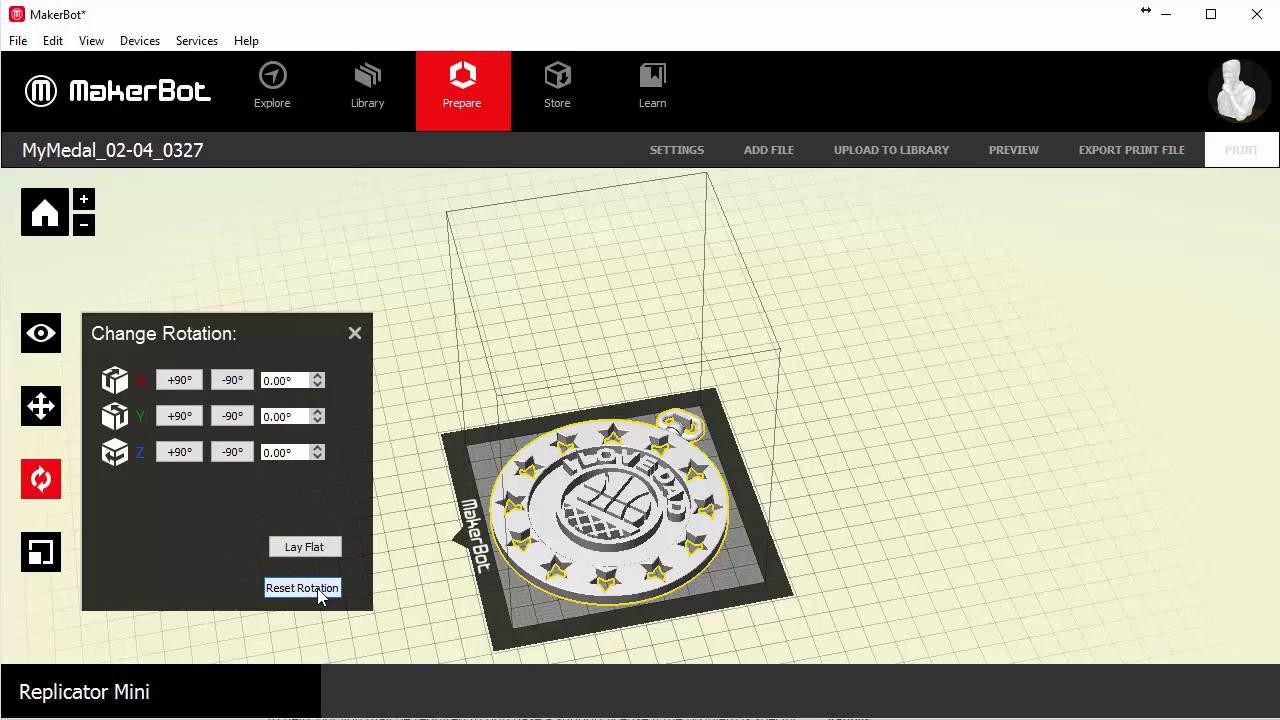
{"action": "left_click", "coordinate": [355, 335]}
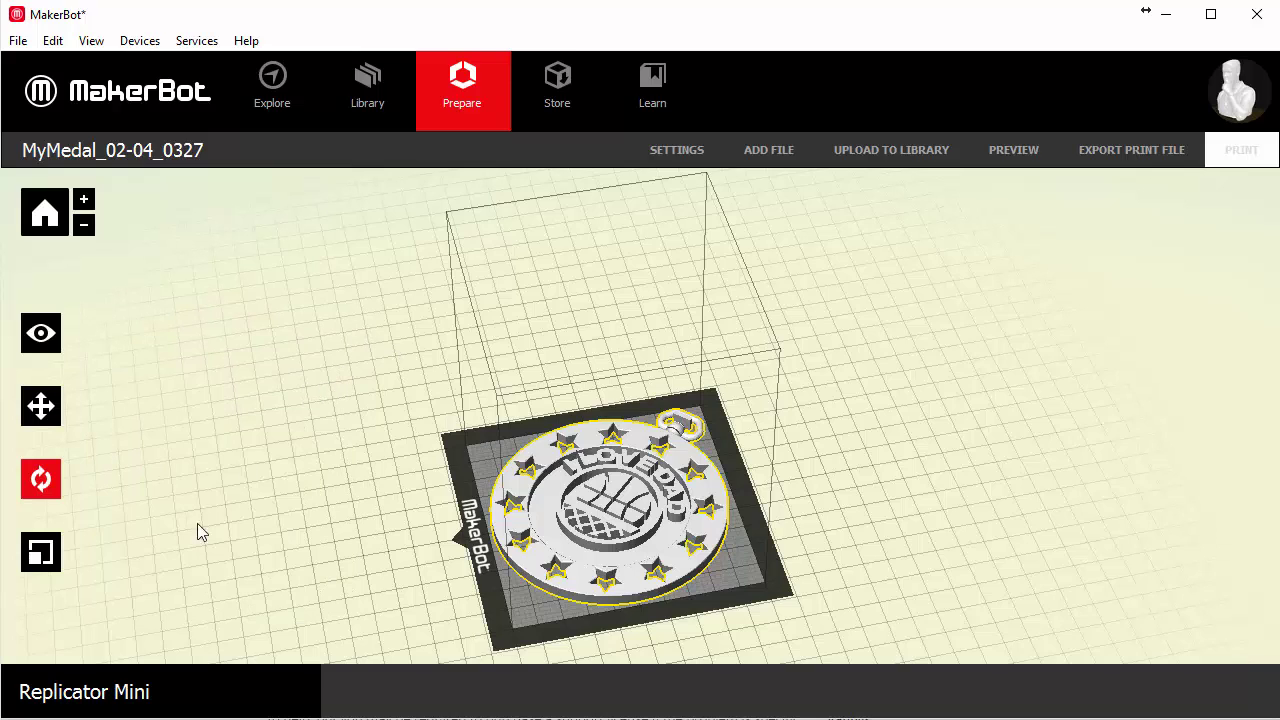
Scale the medal to the maximum size, and refit it to that size after shrinking it freehand to about 82.3 mm in X
{"action": "left_click", "coordinate": [40, 552]}
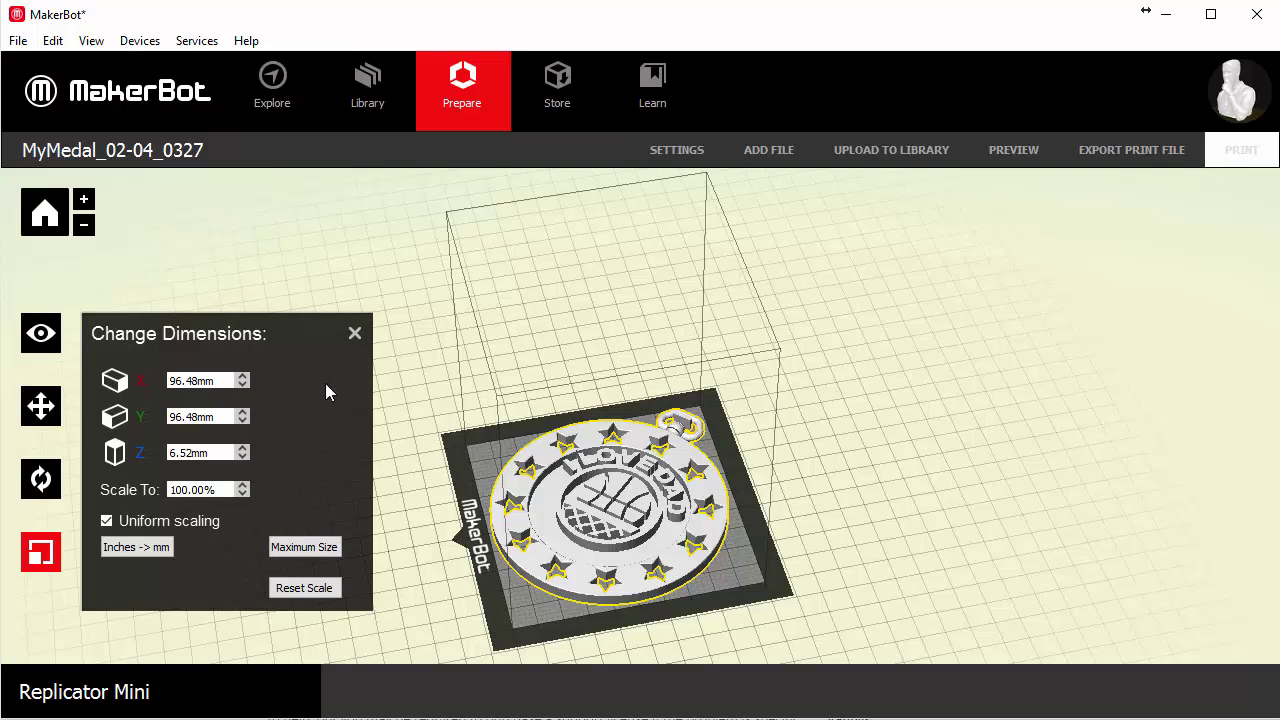
{"action": "left_click", "coordinate": [316, 549]}
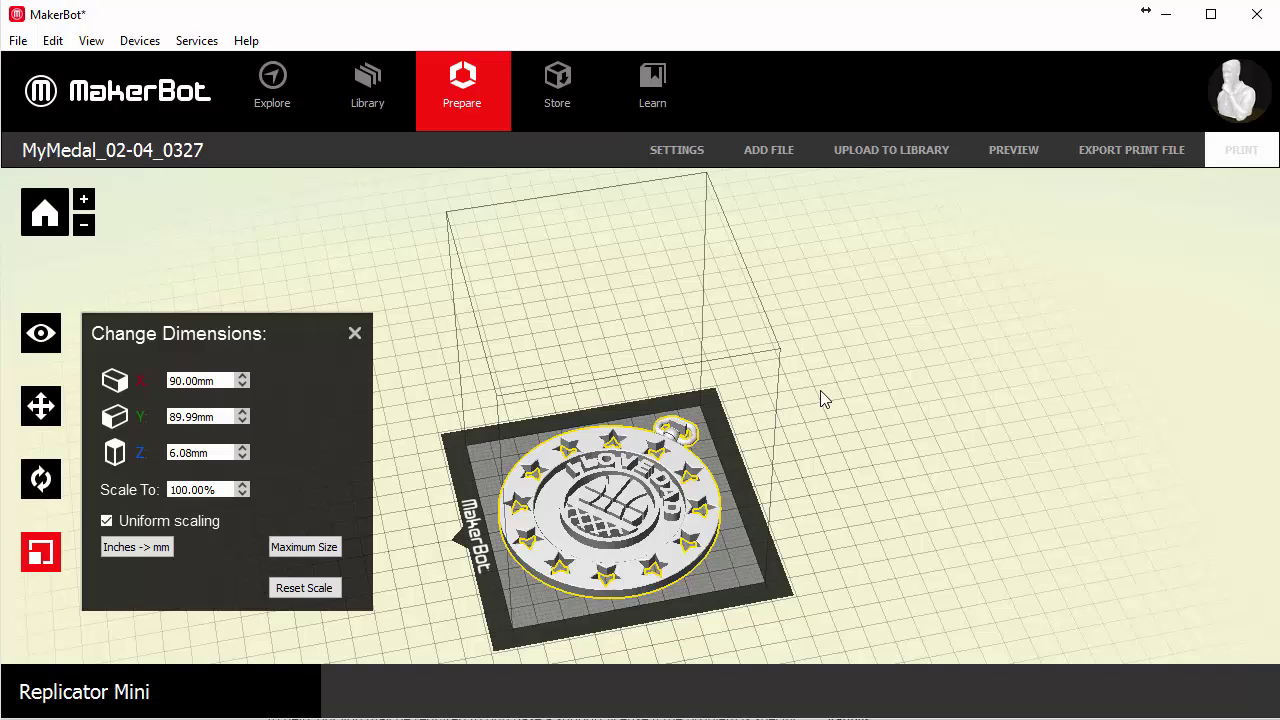
{"action": "left_click_drag", "start_coordinate": [820, 391], "coordinate": [811, 423]}
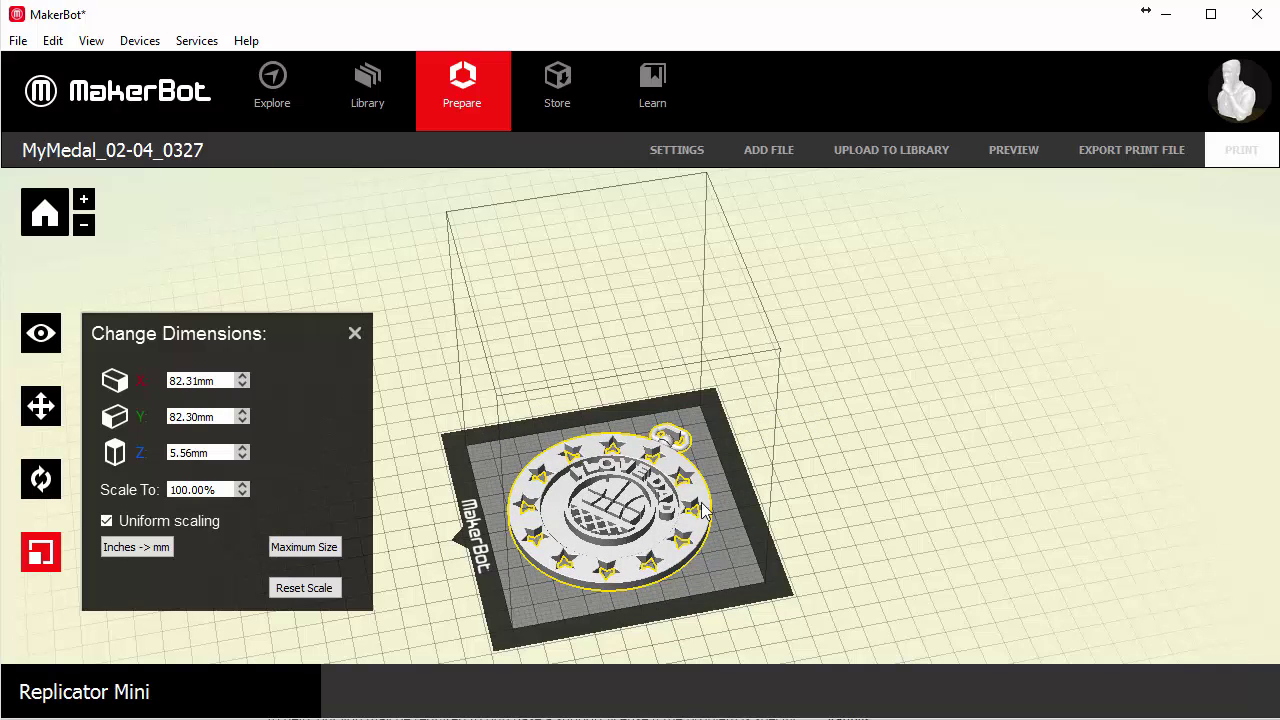
{"action": "left_click", "coordinate": [304, 547]}
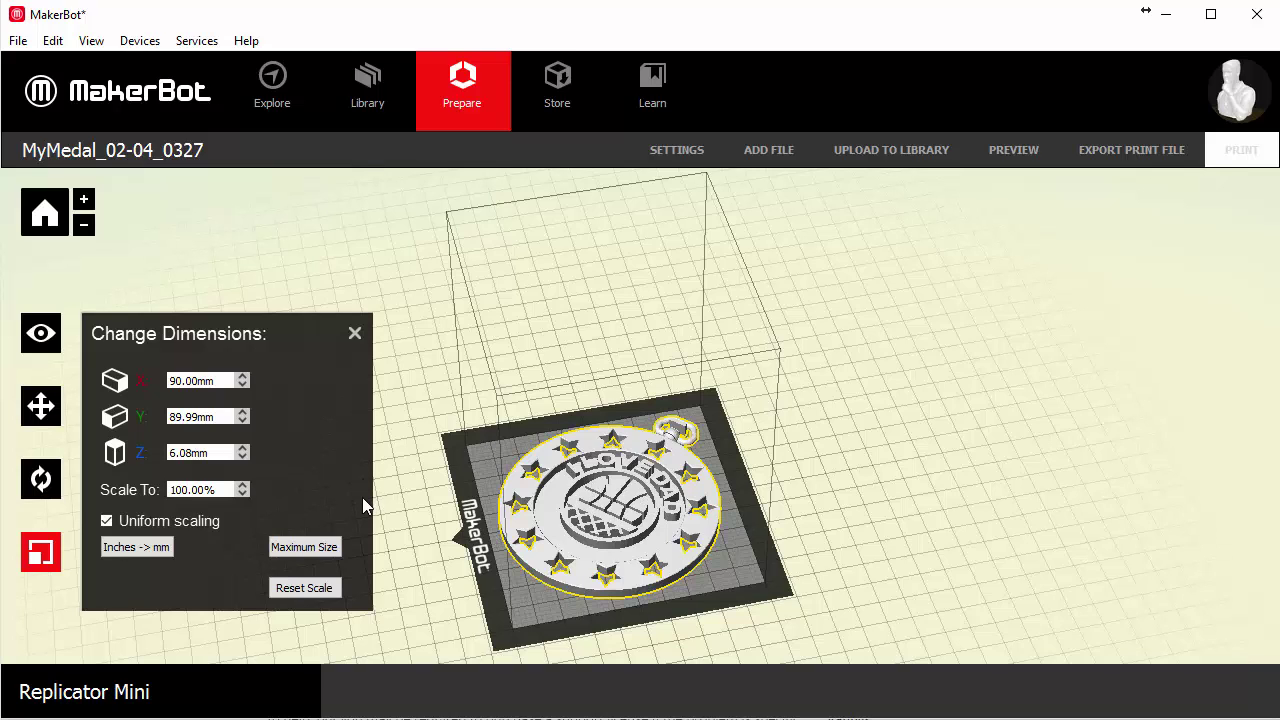
Step the medal's X dimension up to 92 mm and down to 89 mm with uniform scaling, and enlarge it freehand to about 134 mm
{"action": "left_click", "coordinate": [243, 380]}
{"action": "left_click", "coordinate": [243, 380]}
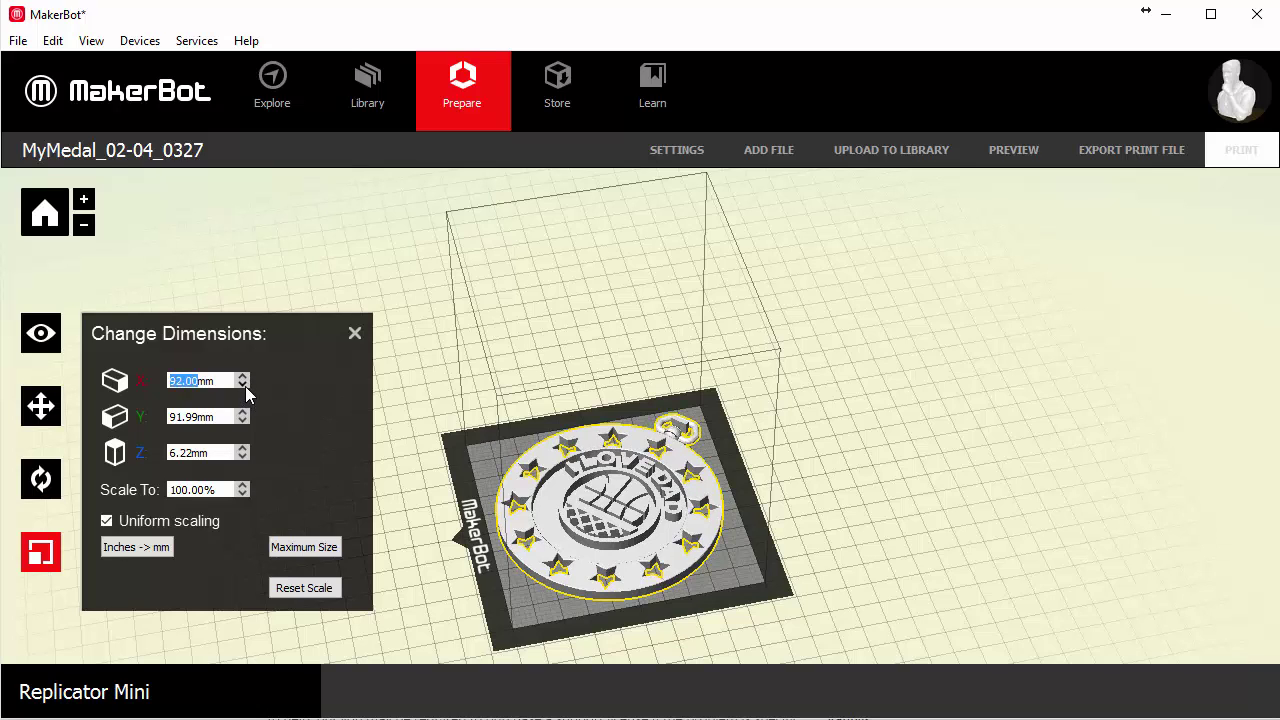
{"action": "left_click", "coordinate": [243, 386]}
{"action": "left_click", "coordinate": [243, 386]}
{"action": "left_click", "coordinate": [243, 386]}
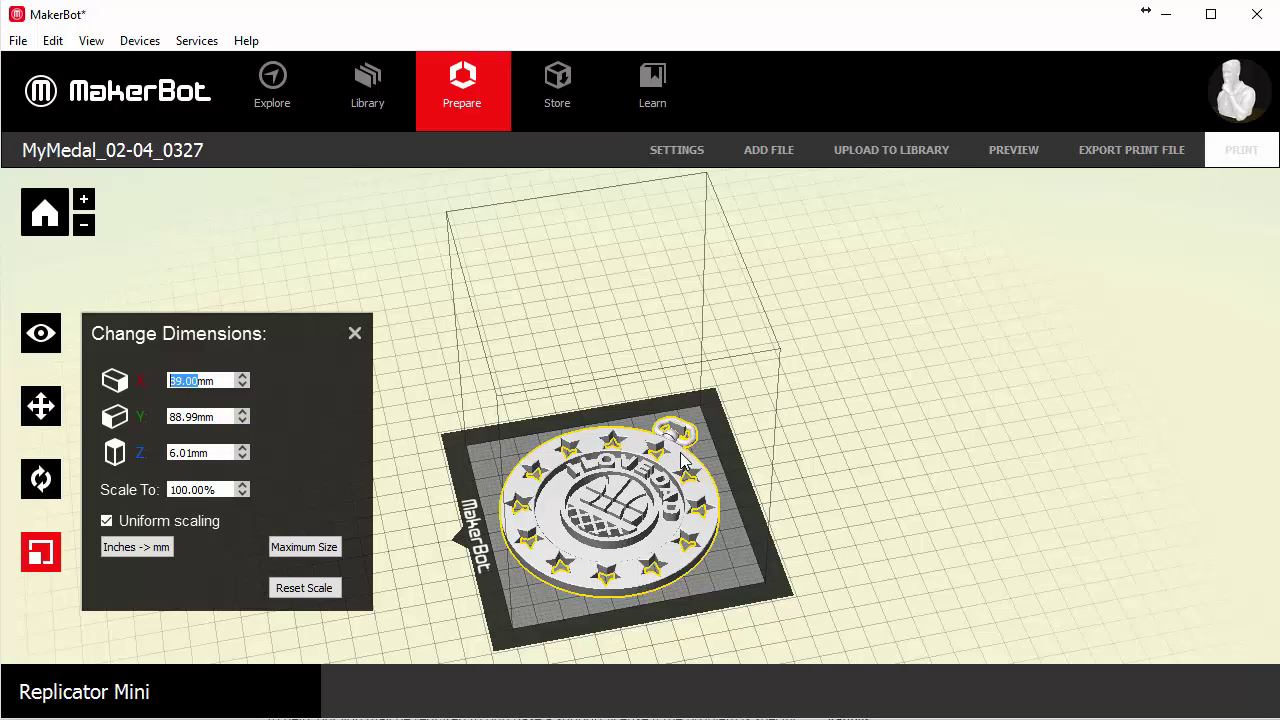
{"action": "left_click_drag", "start_coordinate": [686, 458], "coordinate": [718, 450]}
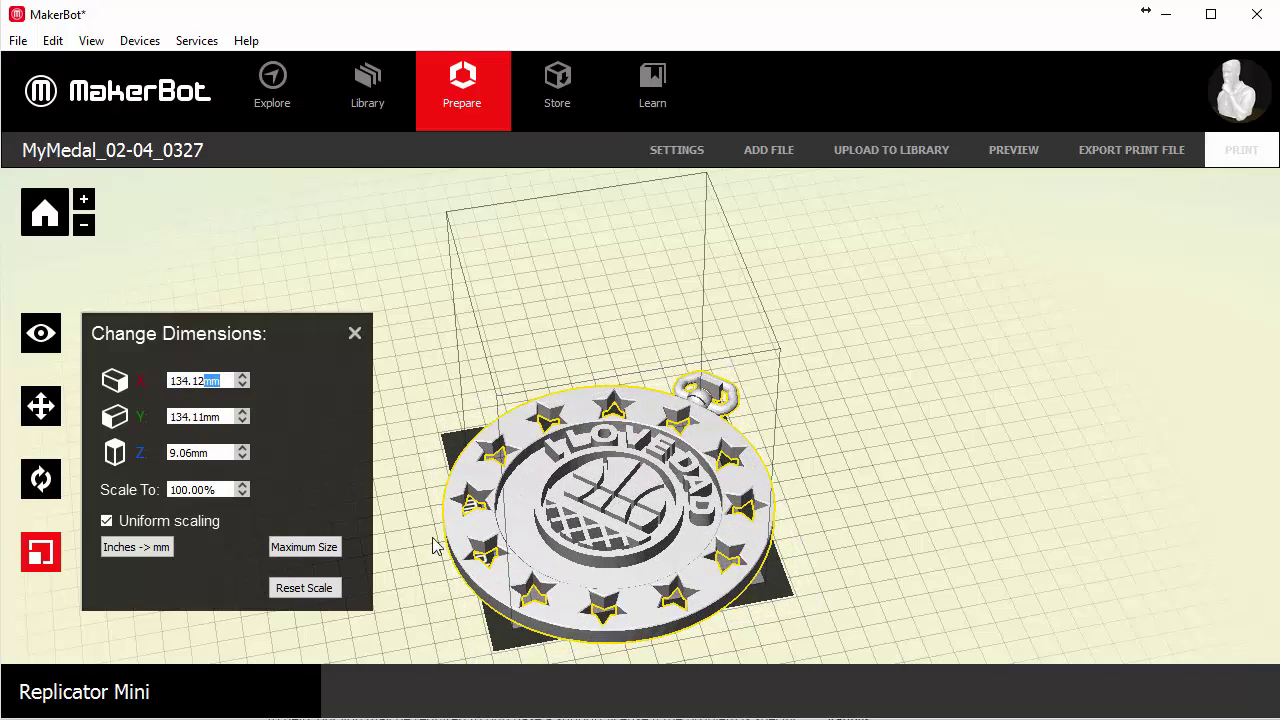
Fit the enlarged medal to the maximum size, and reset it to its original scale
{"action": "left_click", "coordinate": [315, 547]}
{"action": "left_click", "coordinate": [314, 589]}
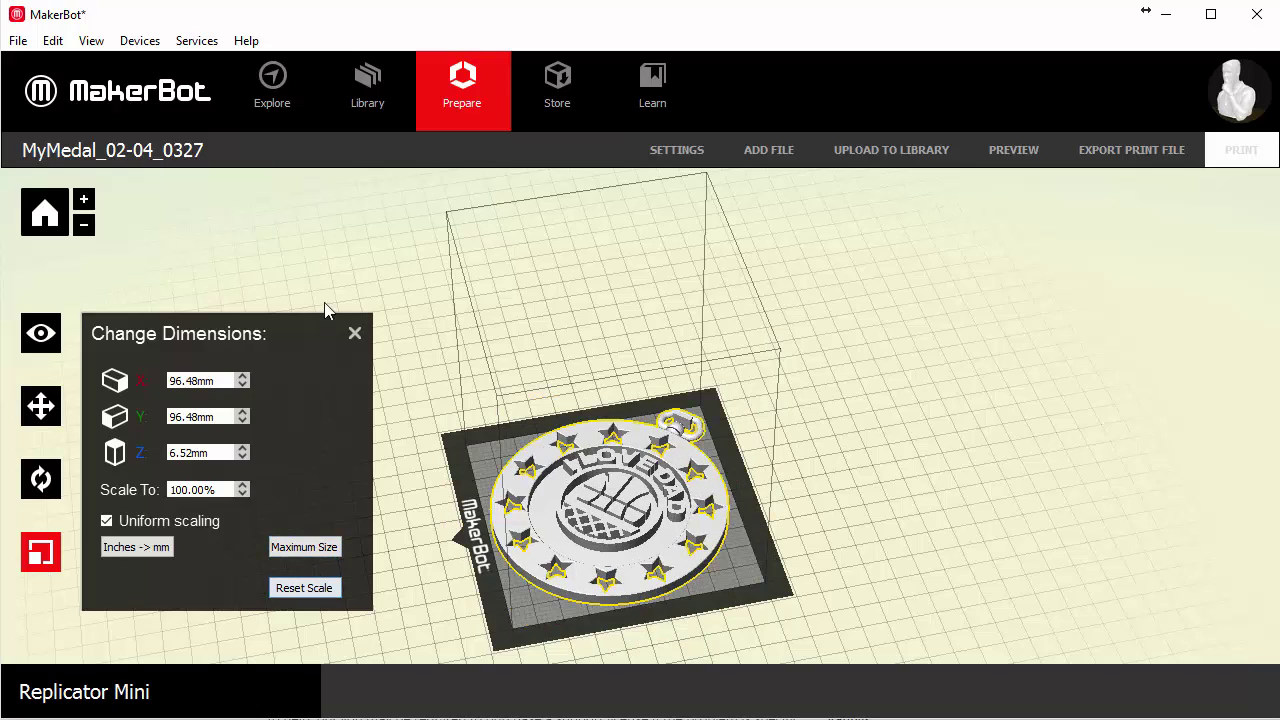
{"action": "left_click", "coordinate": [355, 334]}
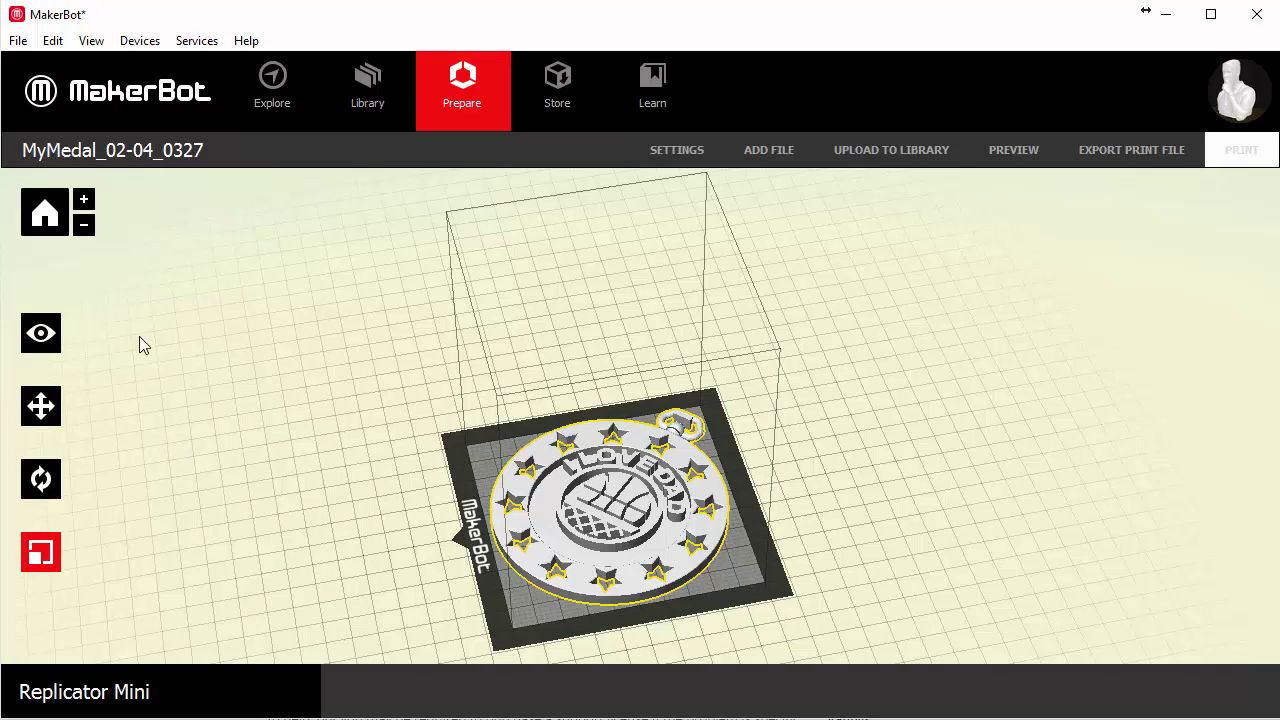
Return to view mode and orbit around the medal to see the build volume from a lower angle
{"action": "left_click", "coordinate": [50, 330]}
{"action": "left_click_drag", "start_coordinate": [303, 500], "coordinate": [331, 490]}
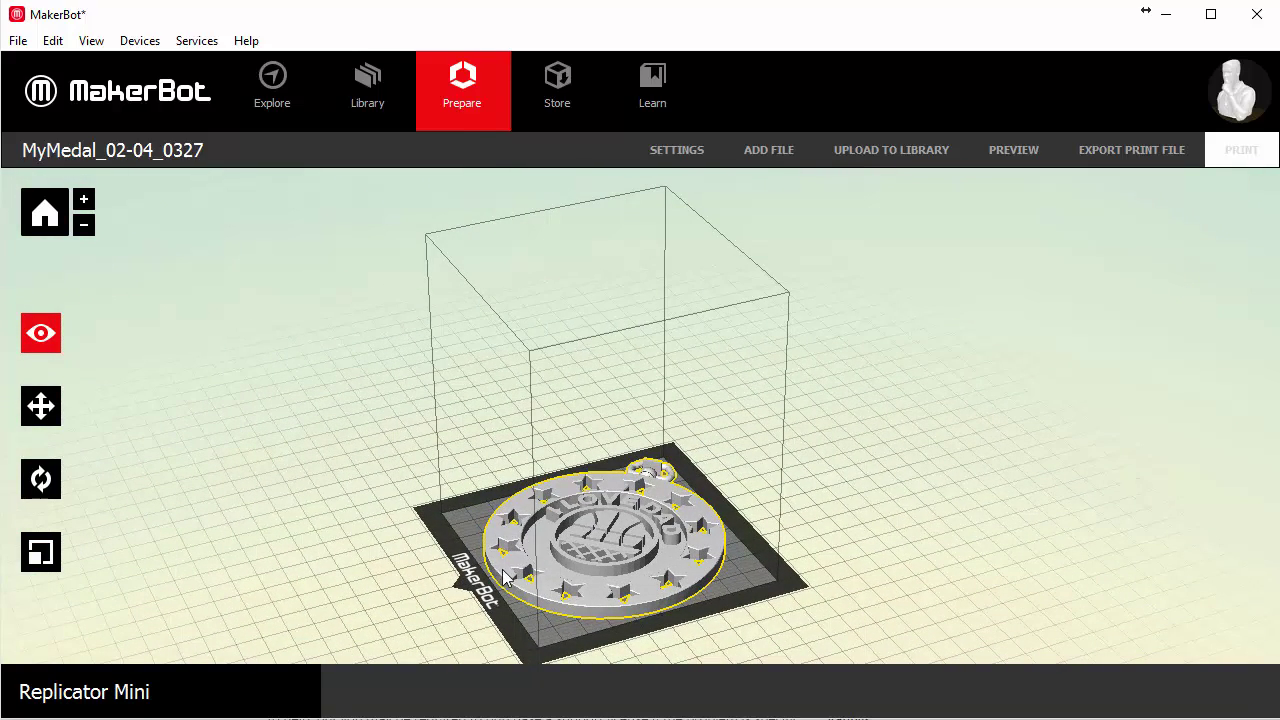